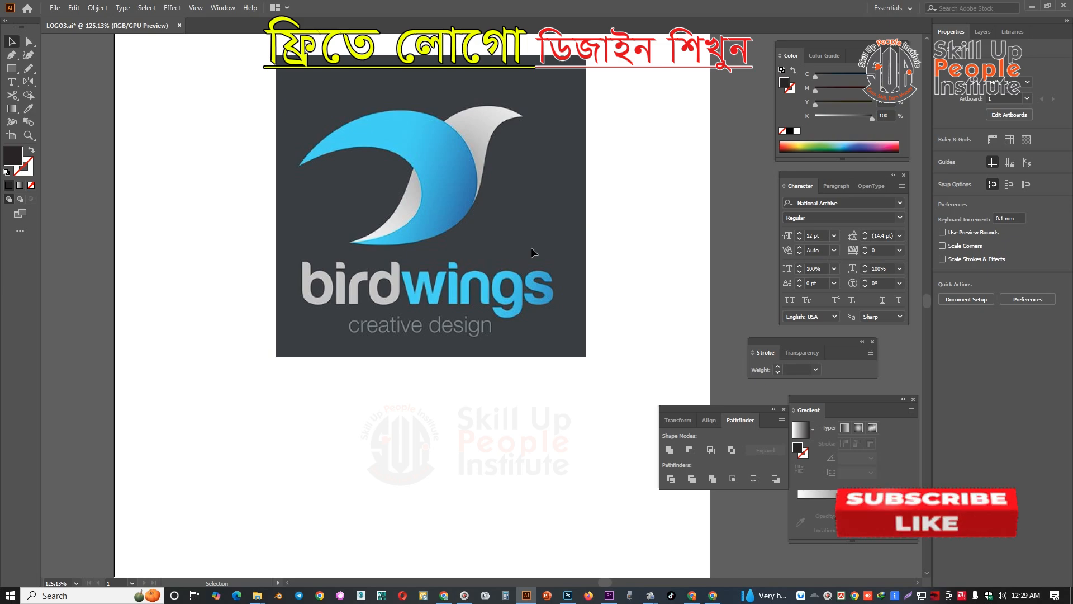
key(space)
drag(531, 247, 515, 255)
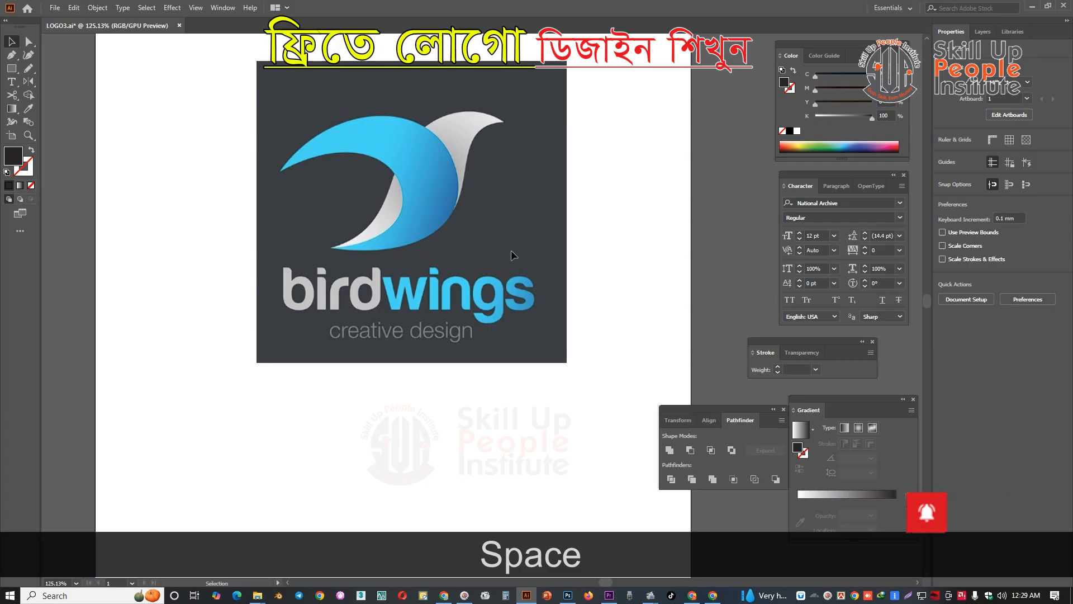
key(space)
drag(511, 250, 514, 246)
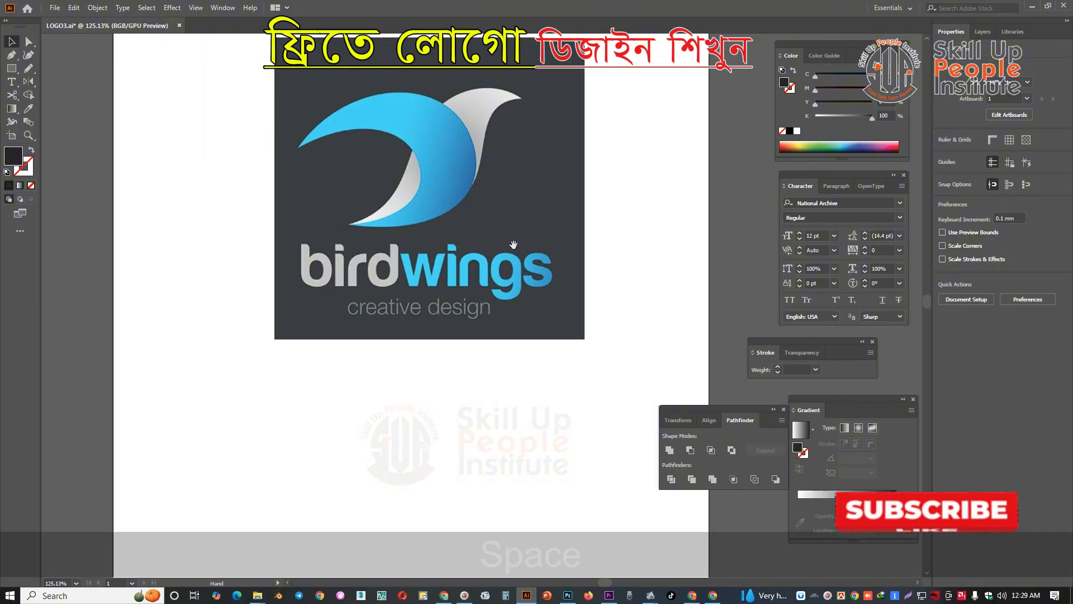
key(space)
drag(513, 244, 462, 240)
key(space)
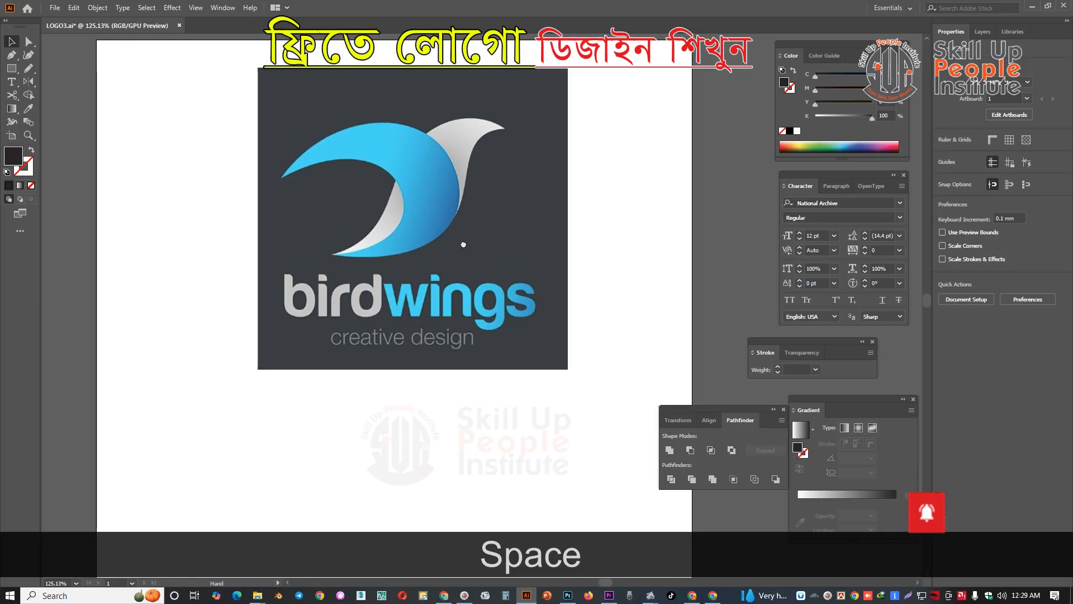
Step: Set up the Pen tool with no fill and a yellow stroke for tracing the reference logo
key(p)
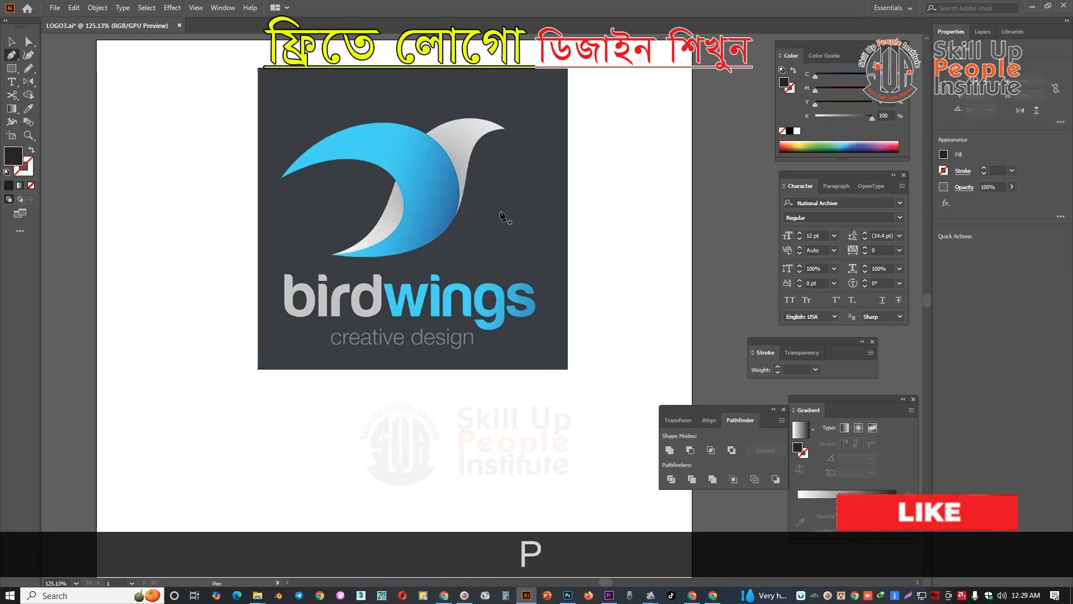
key(ctrl+space)
click(500, 210)
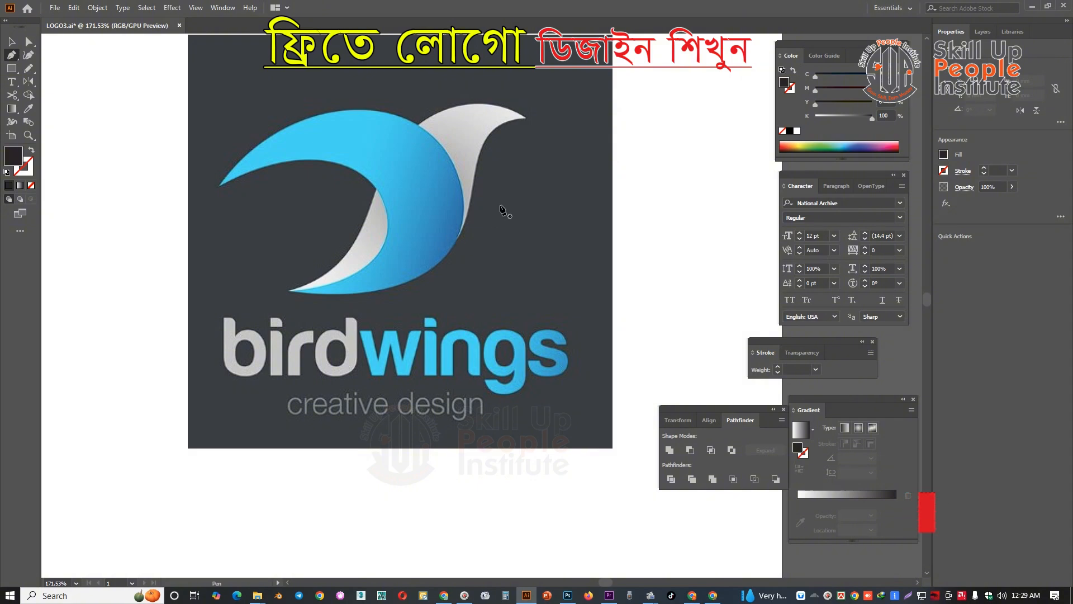
drag(467, 161, 521, 170)
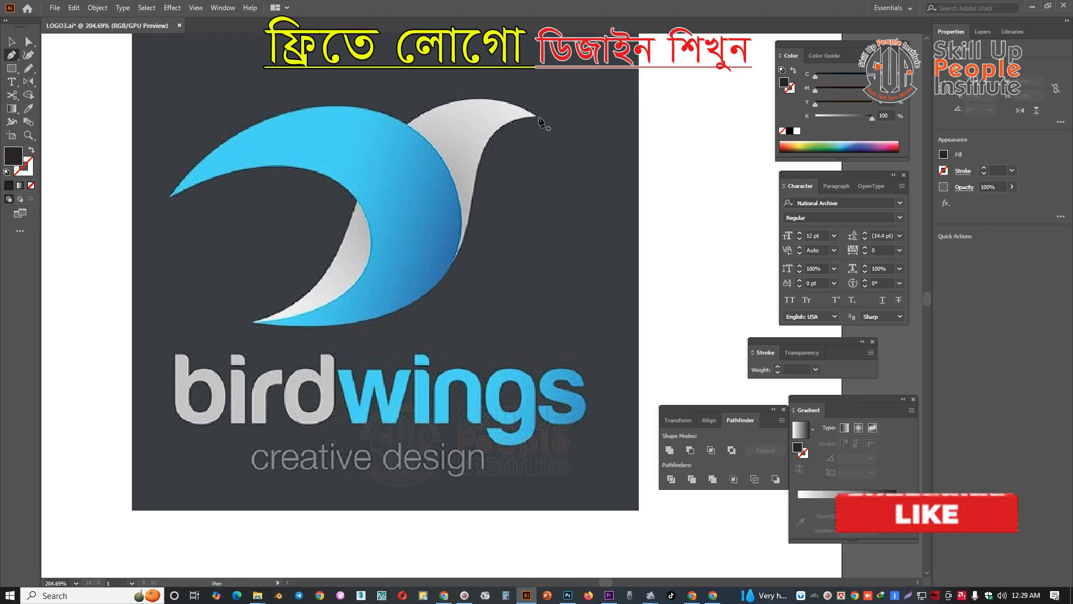
click(32, 186)
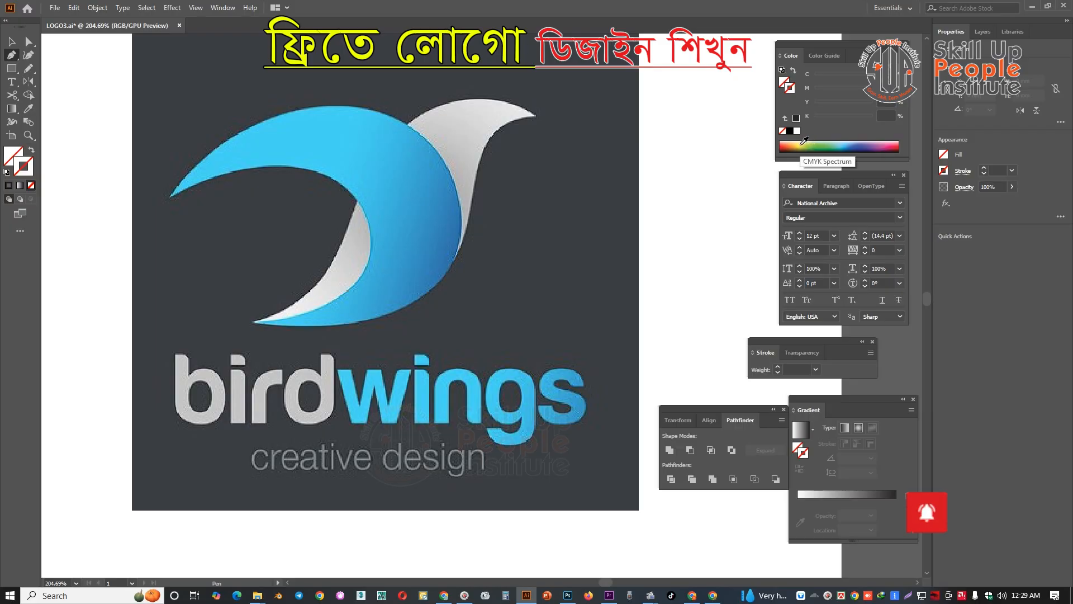
click(814, 144)
Step: Trace the grey wing's upper edge with a curved segment from its upper tip to the notch where it meets the blue wing
click(536, 117)
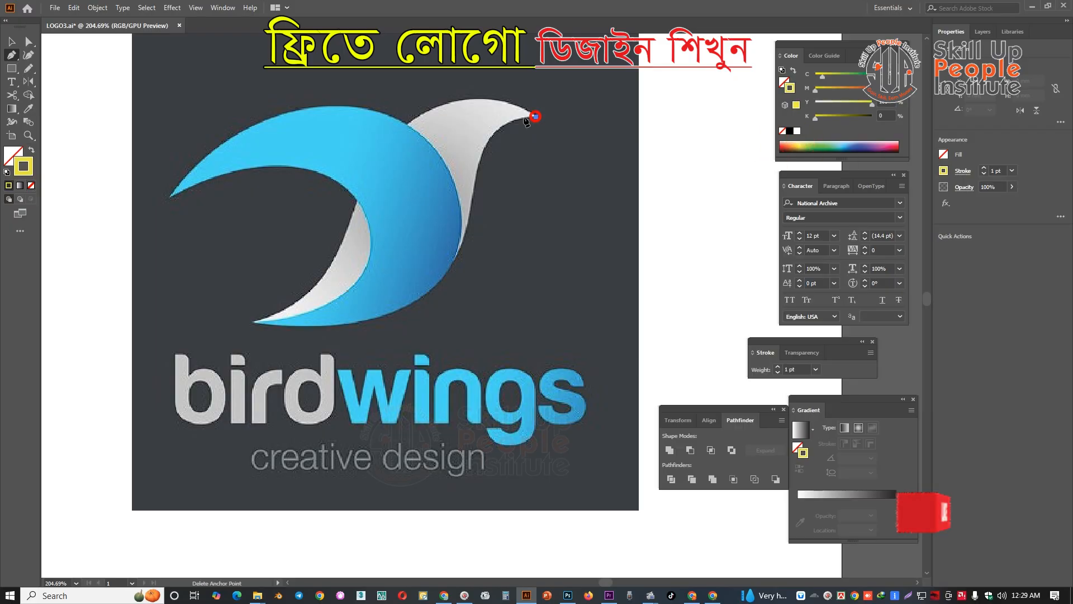
drag(441, 98, 464, 80)
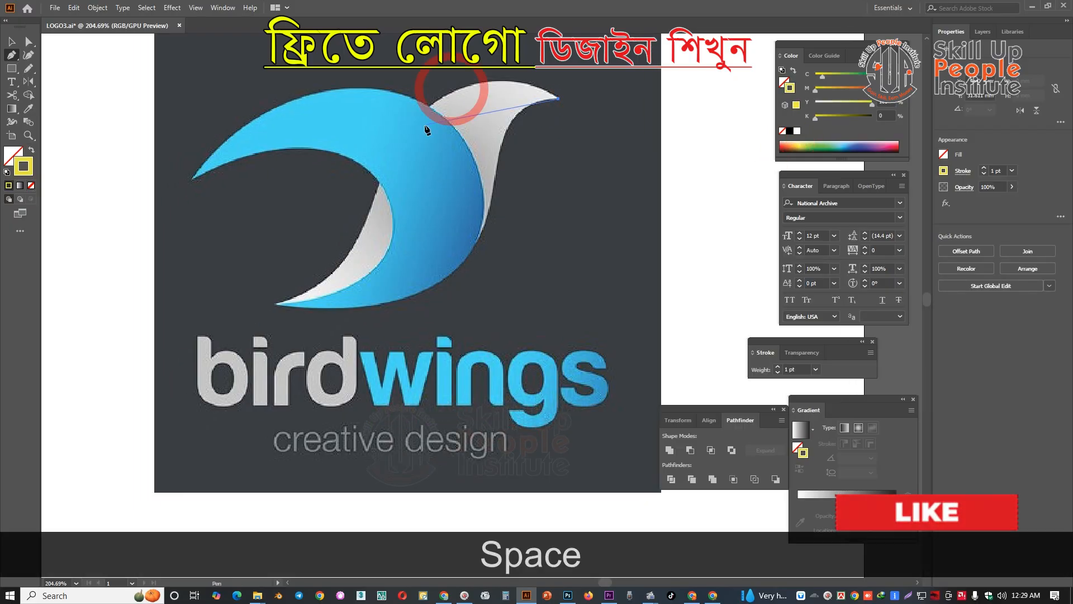
click(379, 178)
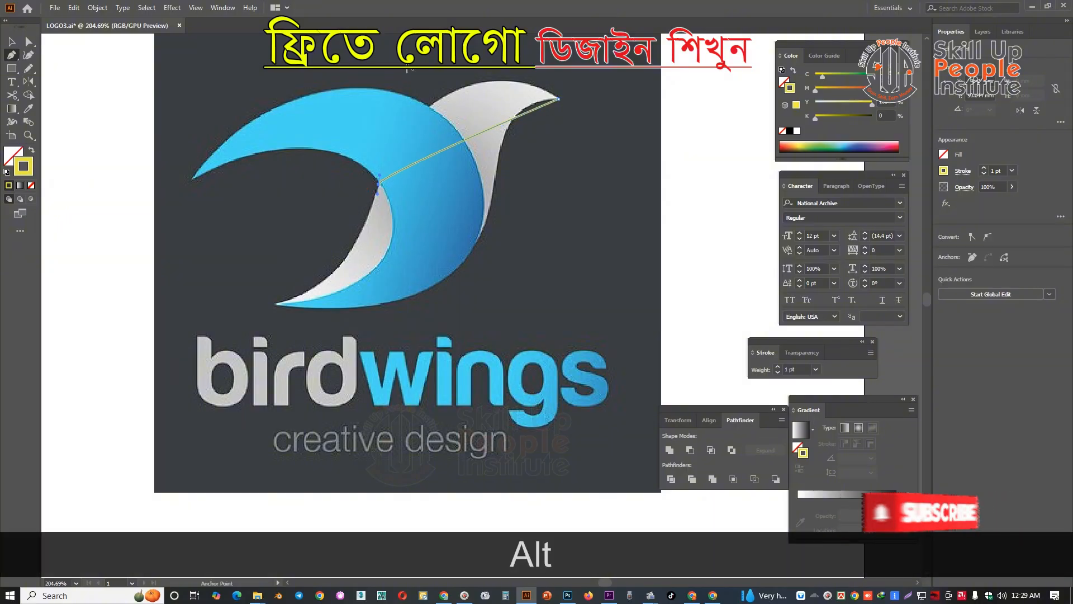
drag(407, 123, 399, 206)
key(alt)
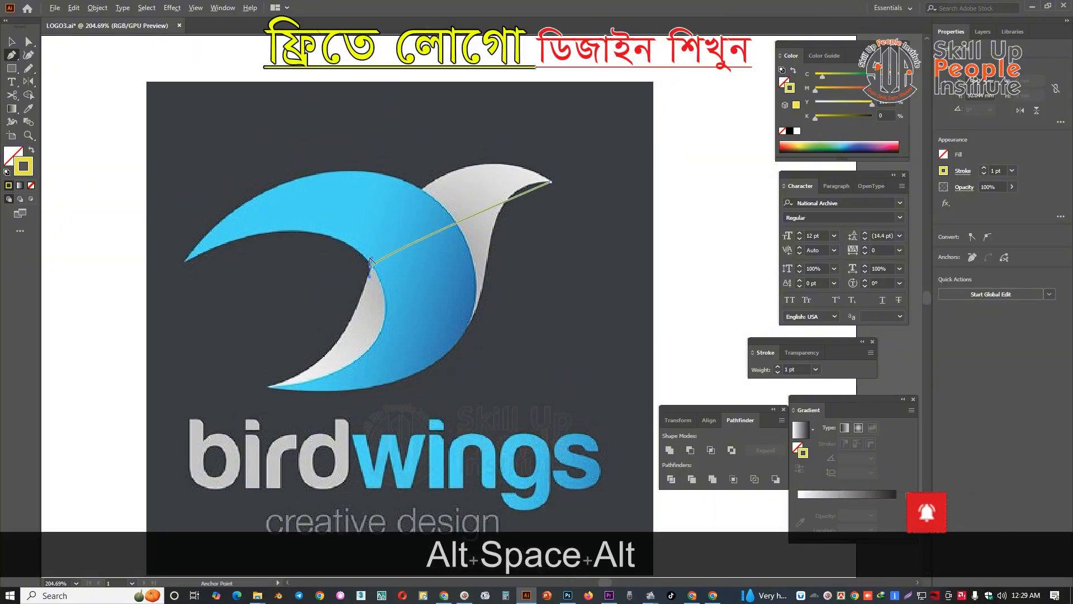
drag(371, 259, 423, 119)
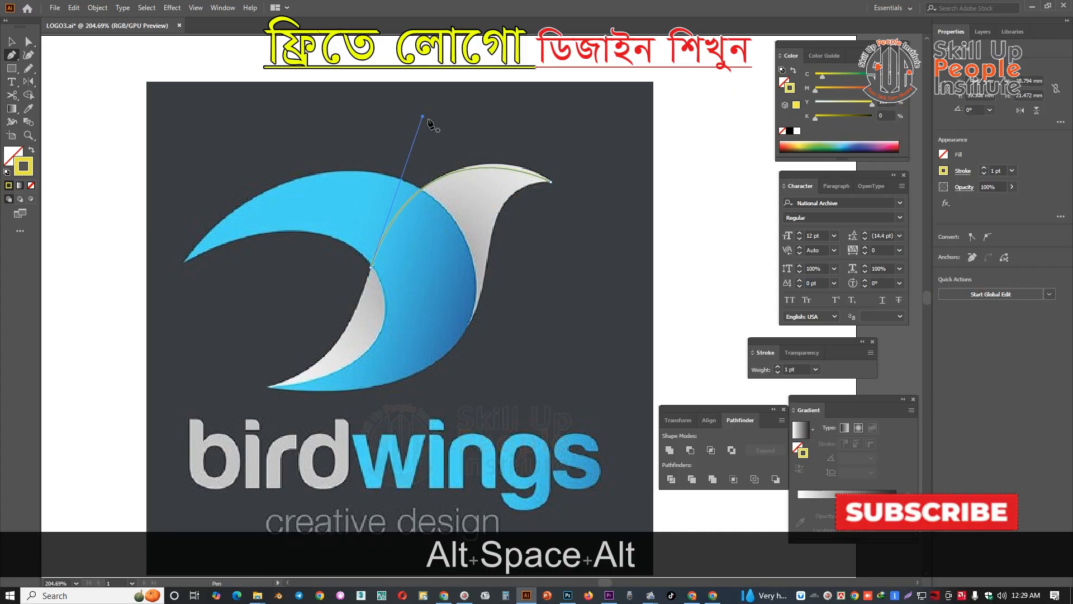
key(alt)
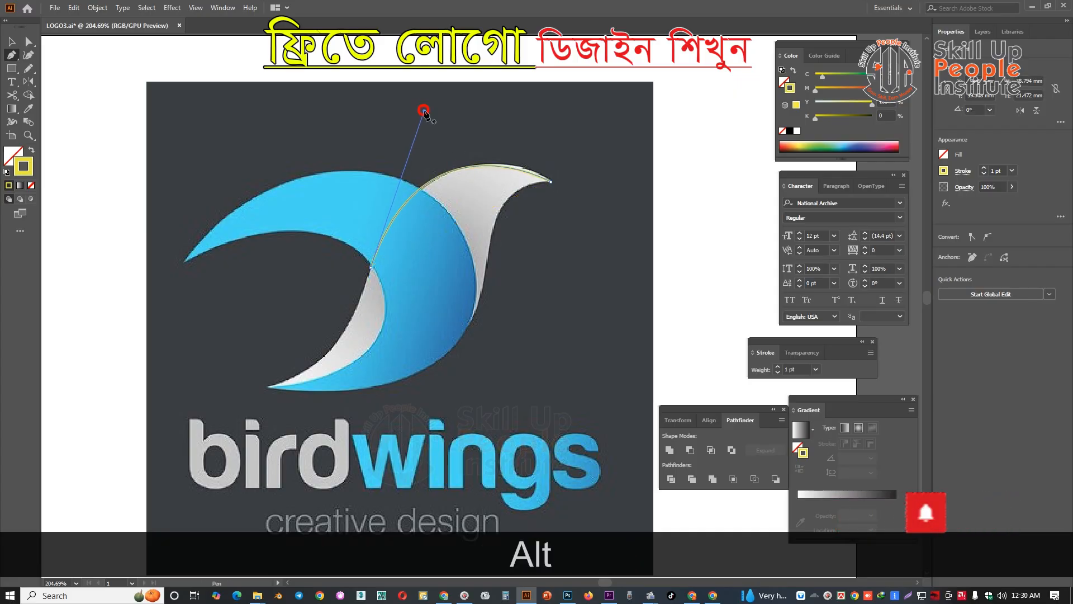
Step: Continue the path along the grey wing's outer curve from the notch to the lower tip, ending in a corner point
key(space)
drag(385, 302, 434, 193)
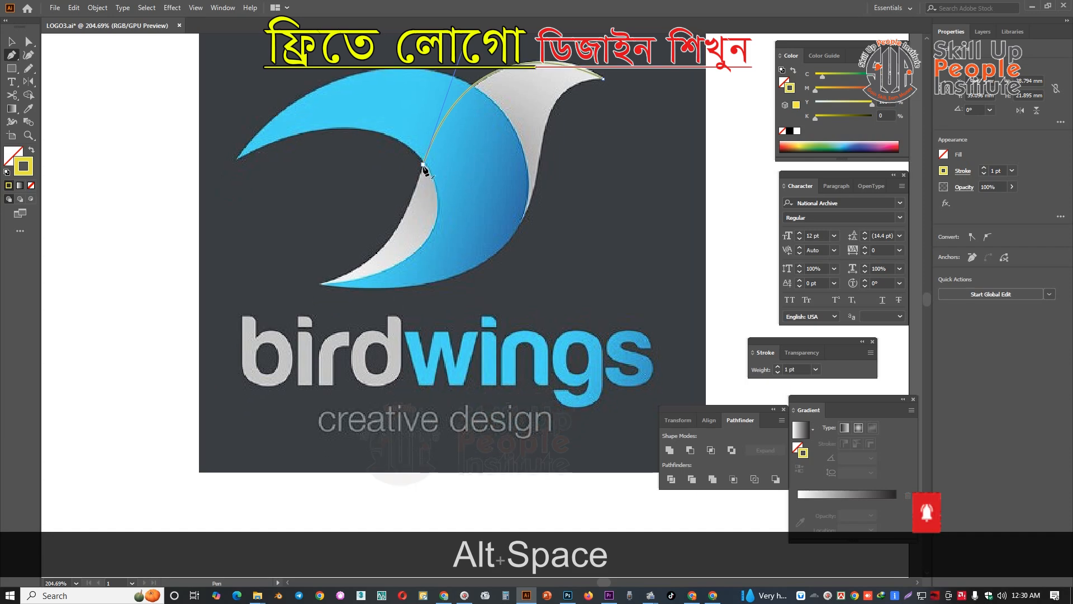
click(423, 163)
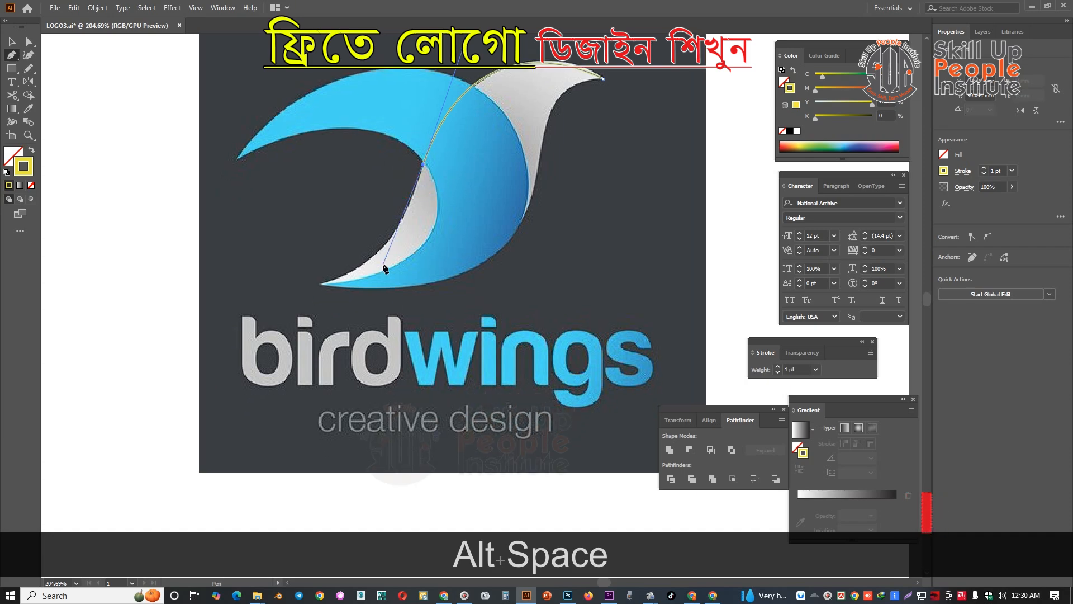
drag(321, 285, 405, 262)
click(321, 284)
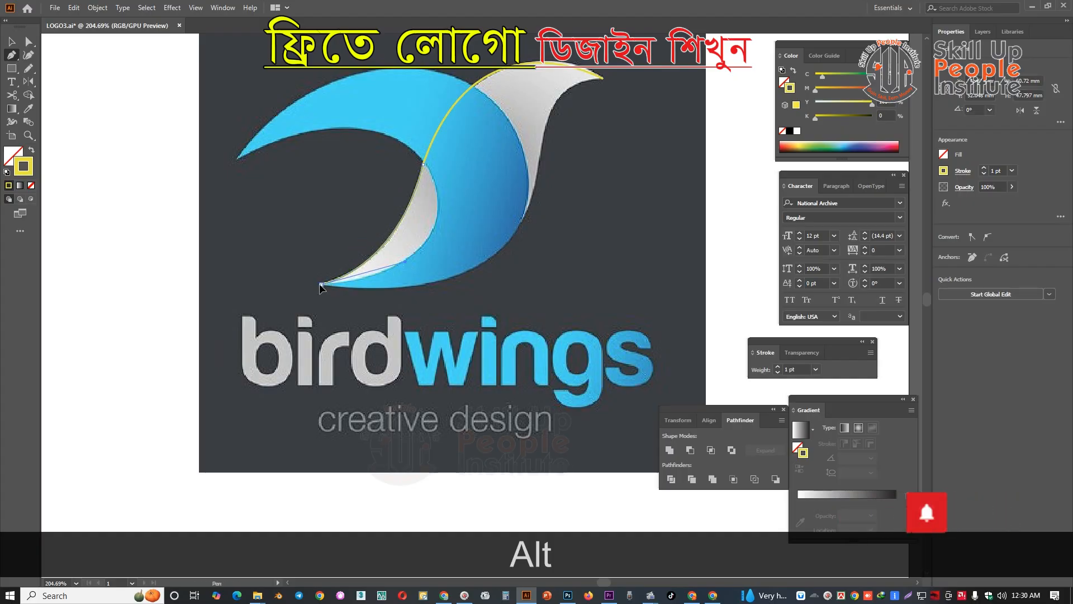
Step: Trace from the lower tip across the blue wing and up the grey wing's right edge, closing the path at the upper tip
key(space)
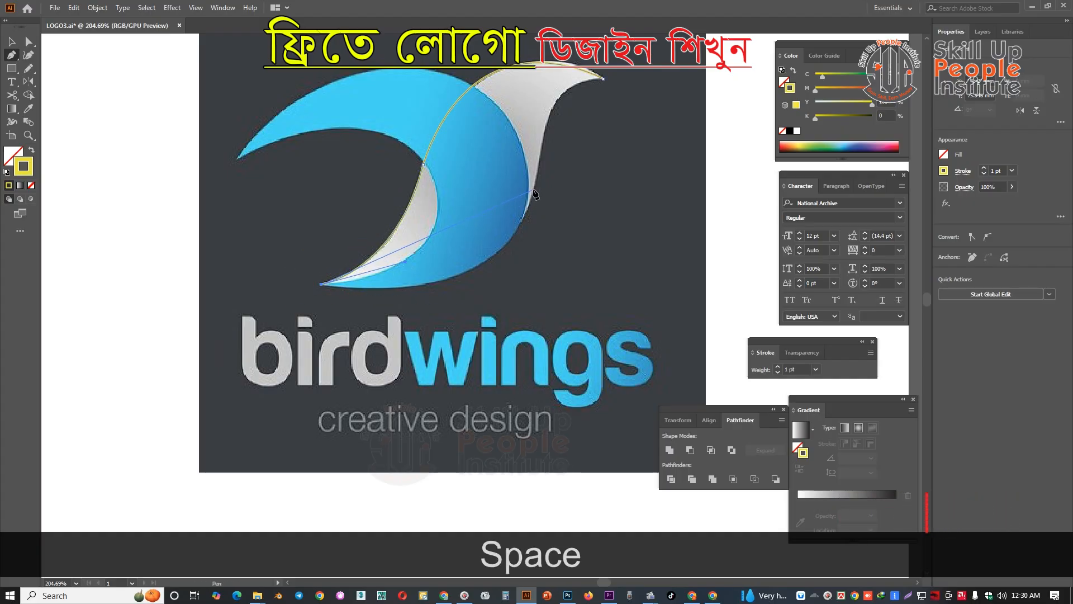
drag(534, 191, 509, 299)
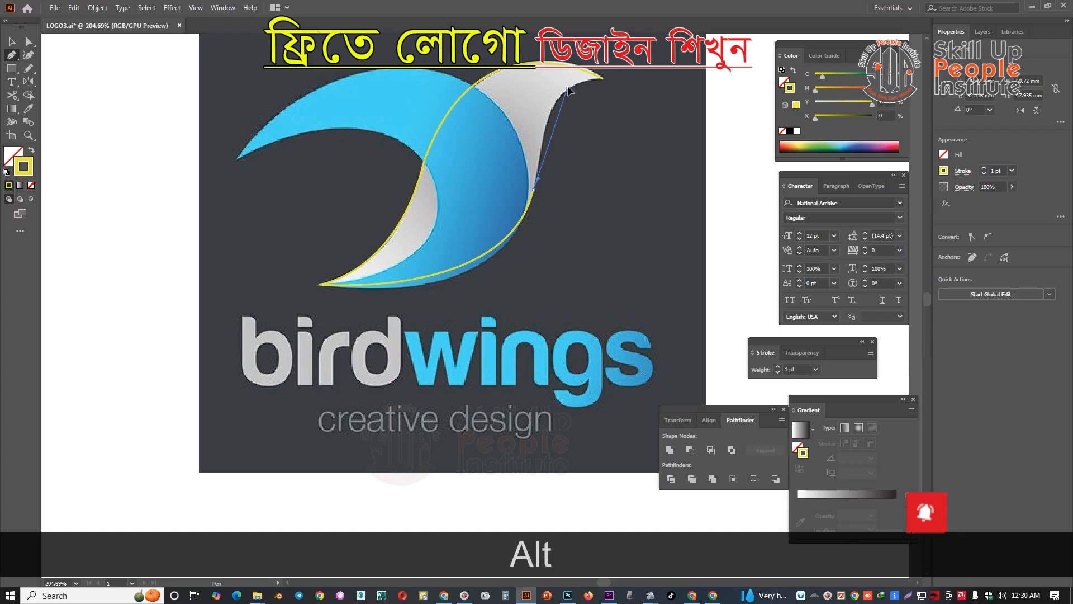
drag(568, 90, 587, 72)
key(ctrl+z)
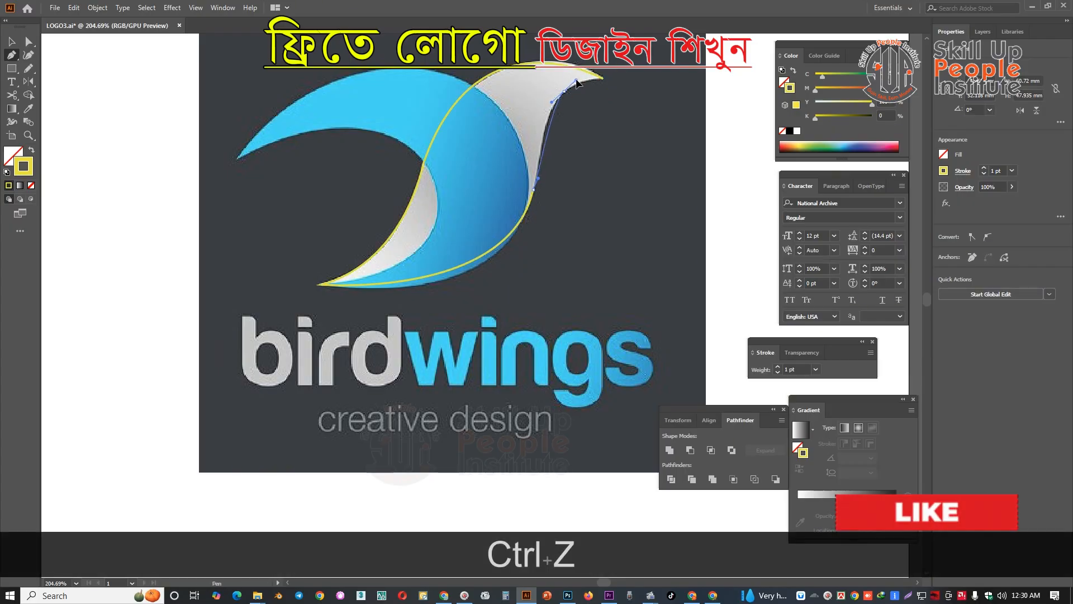
key(ctrl+z)
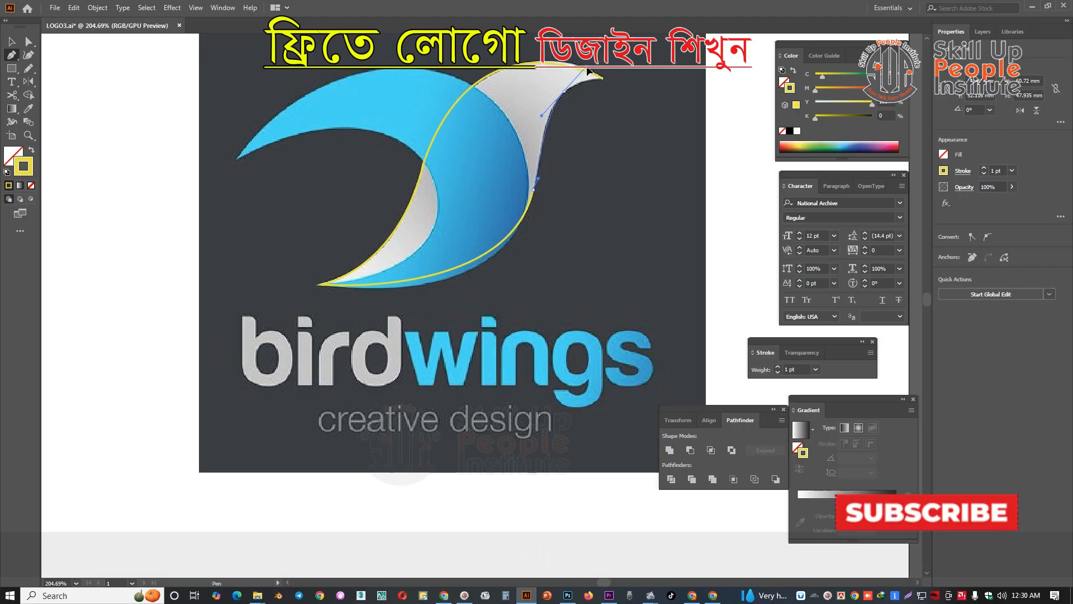
key(alt)
alt+click(572, 84)
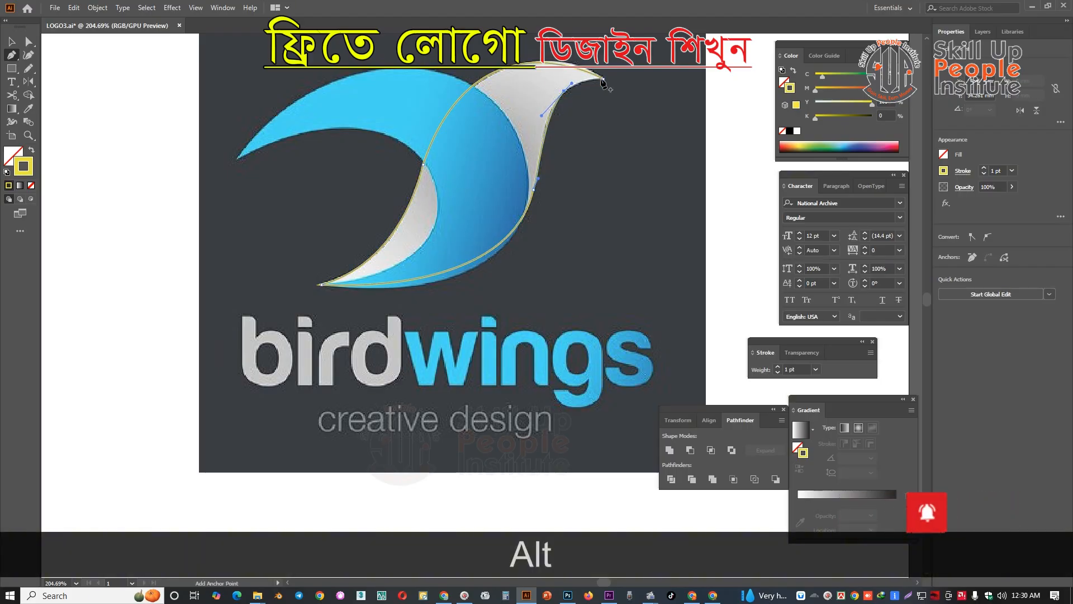
click(604, 80)
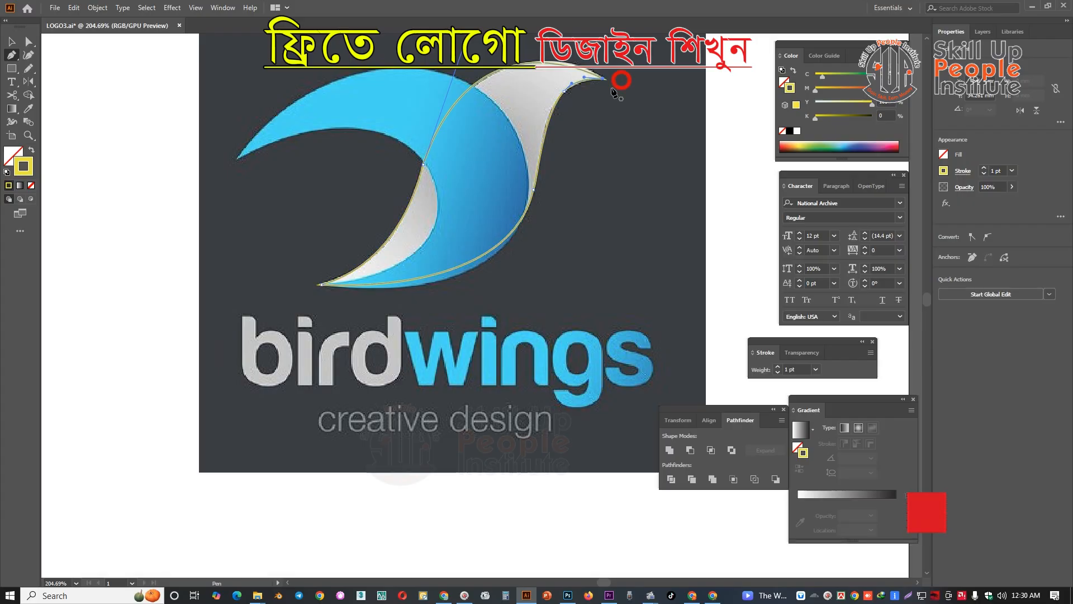
Step: Deselect the grey wing outline and trace the blue wing's inner edge from its far tip to the notch beside the grey wing
click(29, 41)
drag(596, 79, 697, 232)
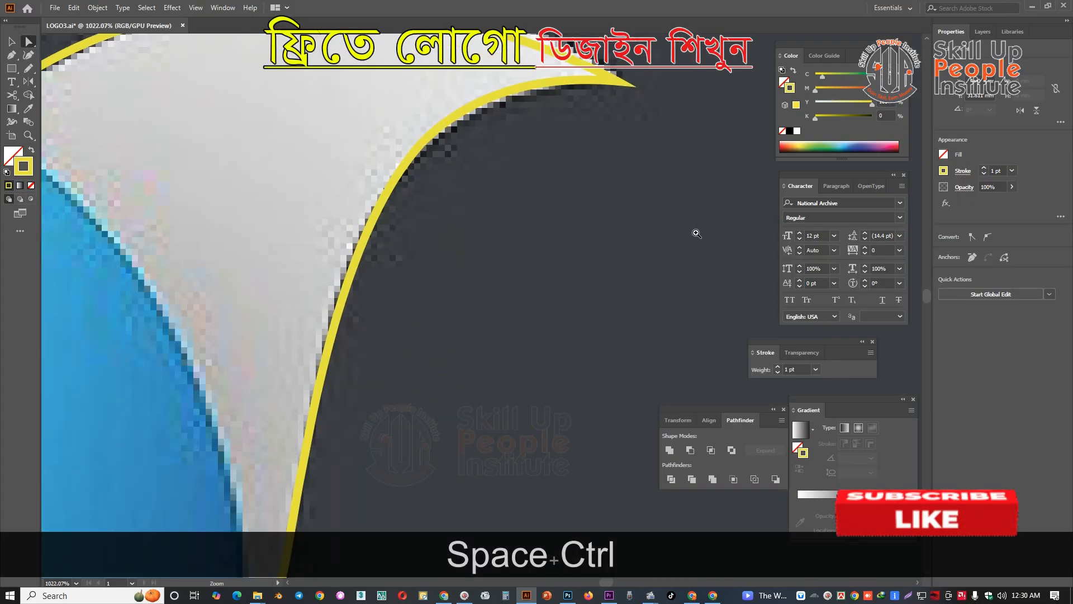
drag(603, 171, 324, 151)
ctrl+alt+click(520, 192)
ctrl+click(609, 265)
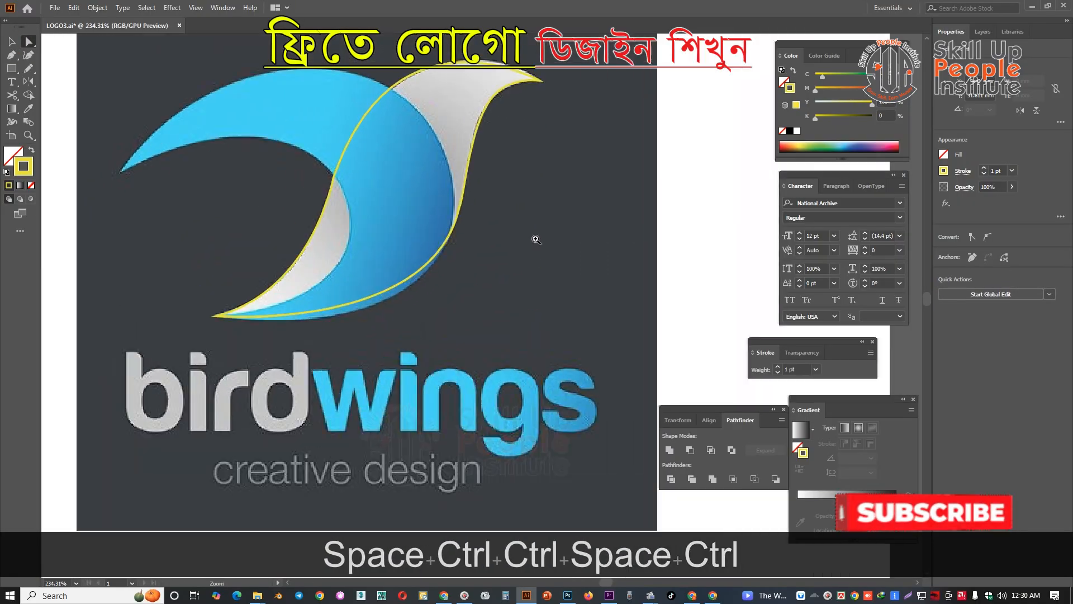
click(536, 240)
key(p)
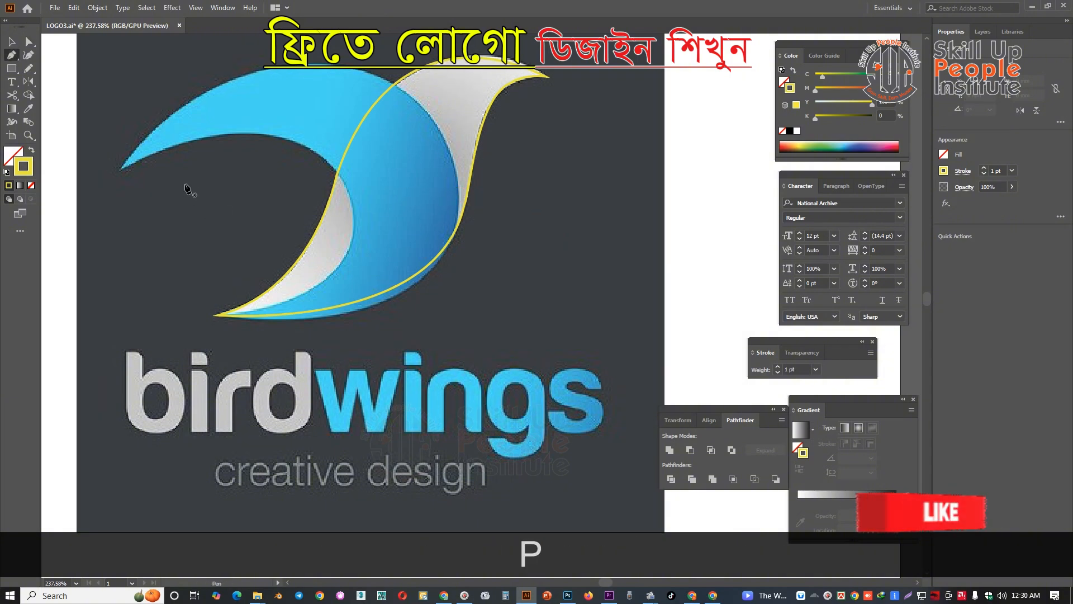
click(121, 170)
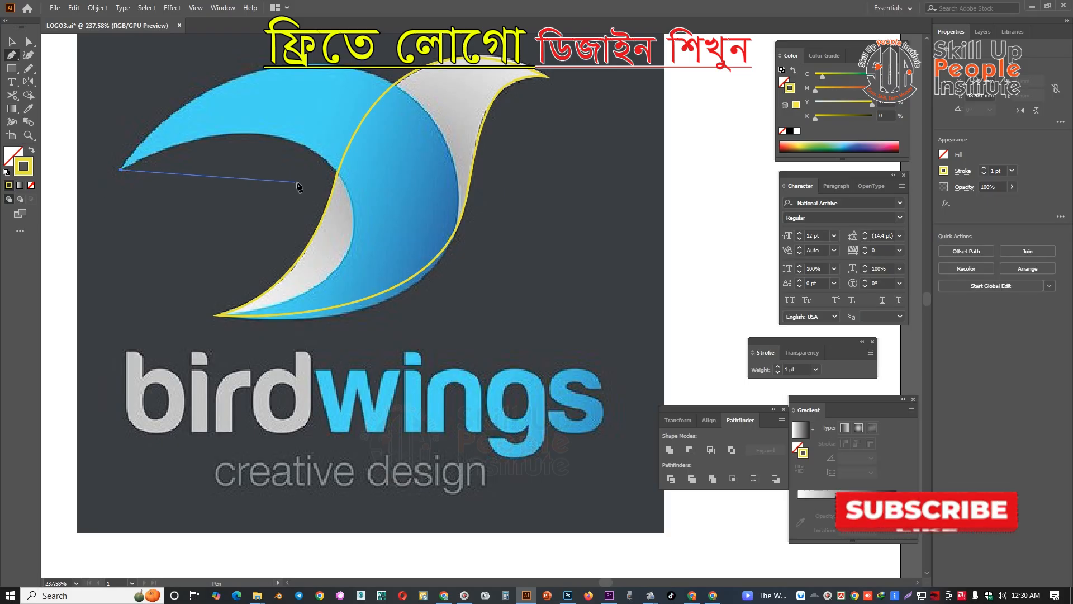
drag(337, 176, 399, 269)
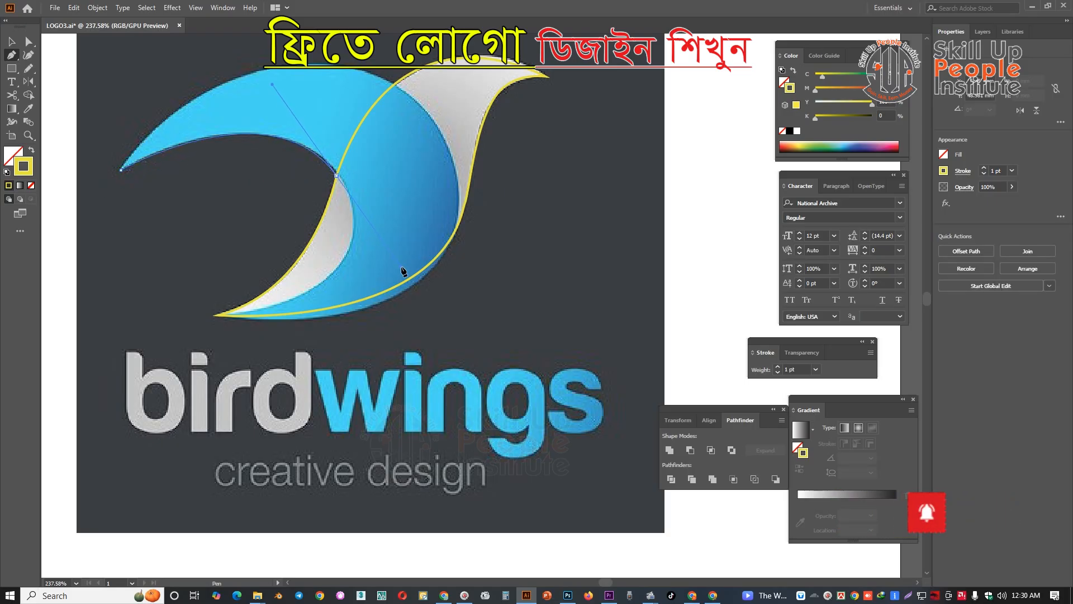
key(ctrl+z)
mouse_move(338, 172)
mouse_down()
mouse_move(428, 259)
mouse_move(352, 192)
mouse_up()
key(alt)
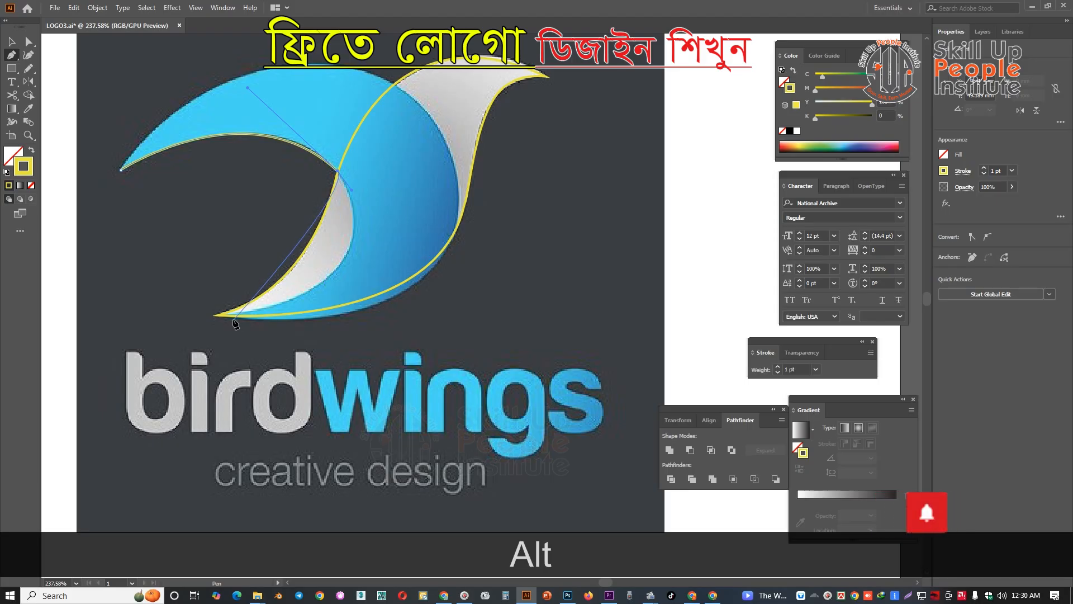
Step: Extend the blue wing's path from the notch to the lower tip and undo the accidental reshaping of the grey wing outline
drag(218, 315, 319, 305)
key(alt+z)
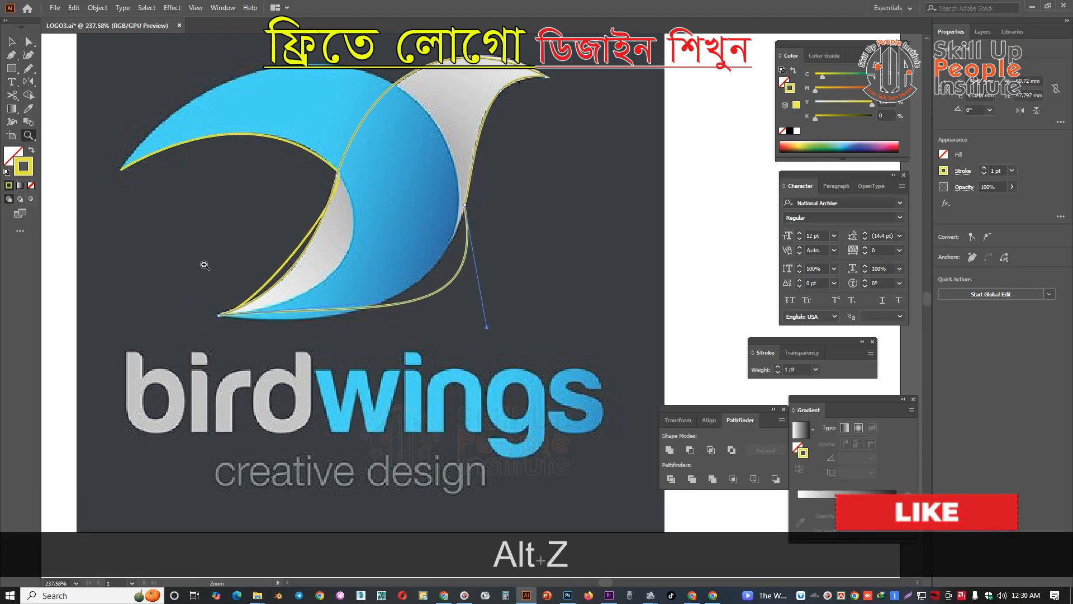
key(ctrl+z)
Step: Reshape the blue wing path's segment between the notch and lower tip to follow the boundary between the blue and grey areas
click(28, 54)
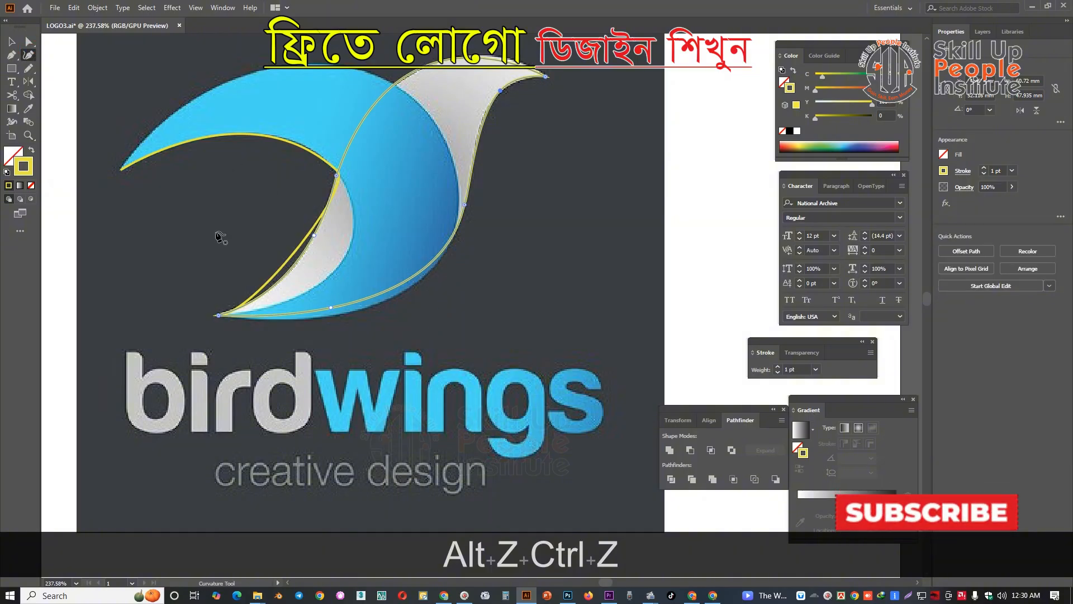
click(29, 41)
click(289, 268)
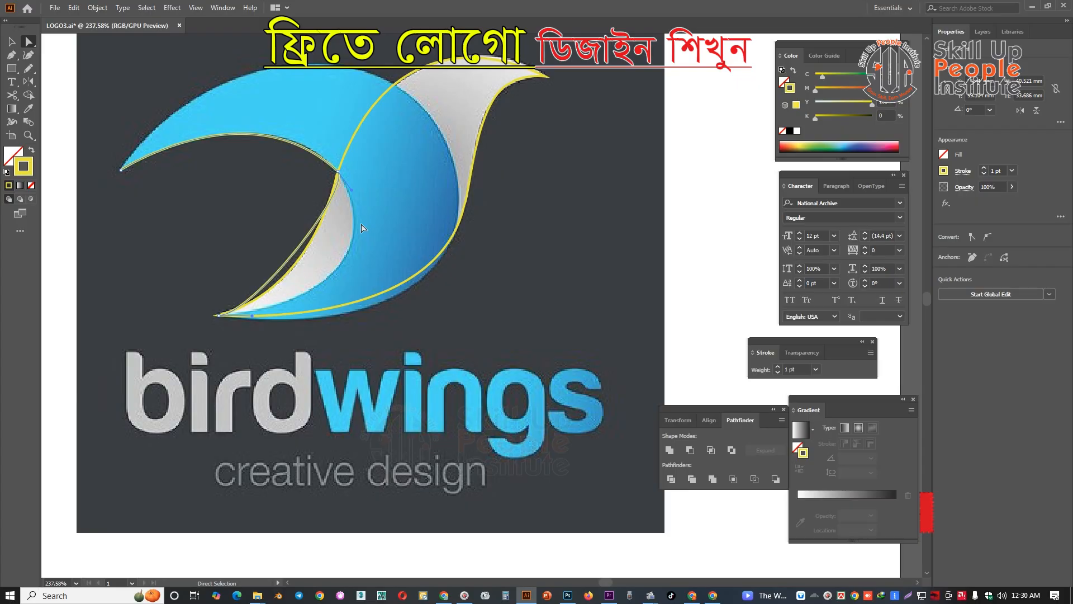
drag(252, 315, 403, 291)
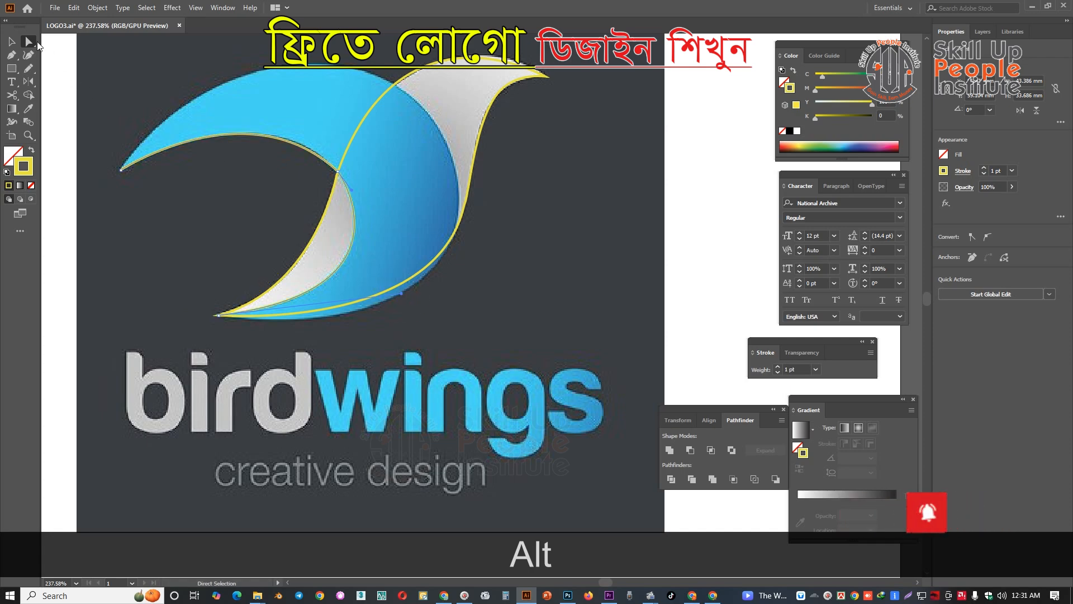
click(338, 172)
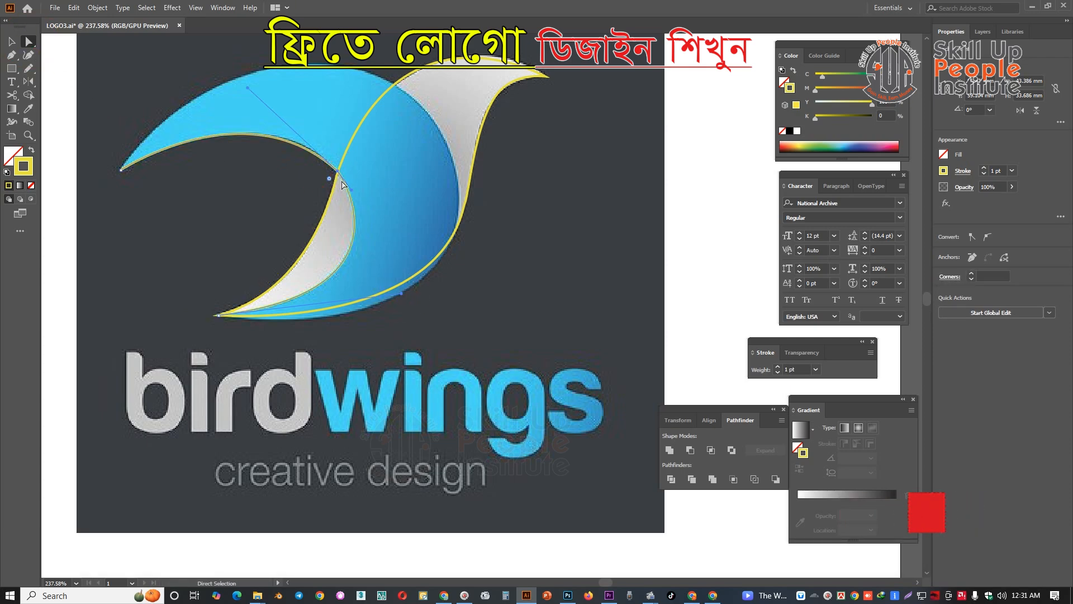
drag(330, 178, 252, 208)
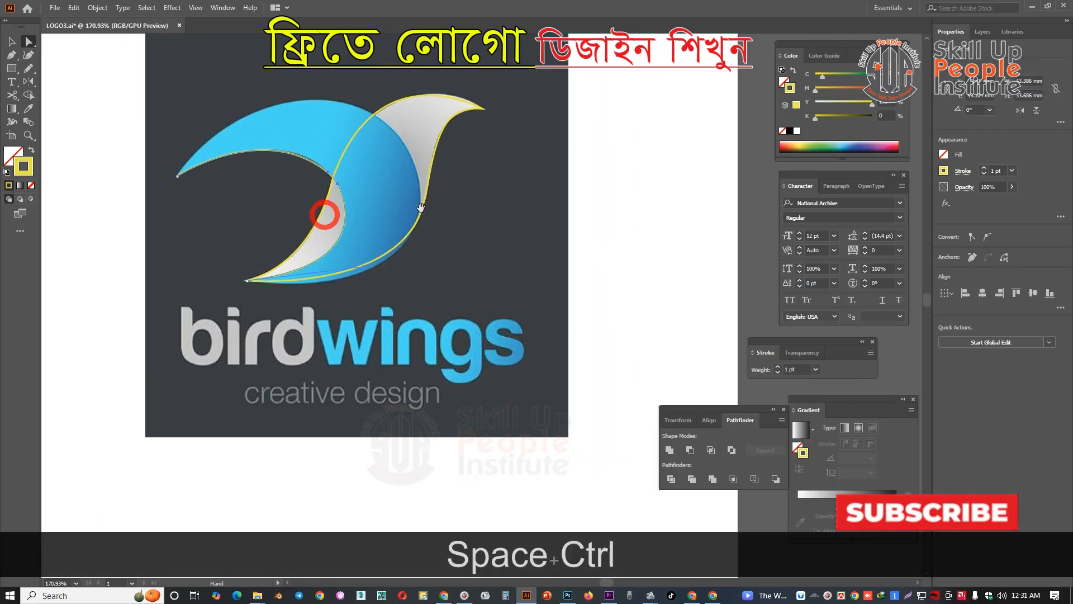
key(c)
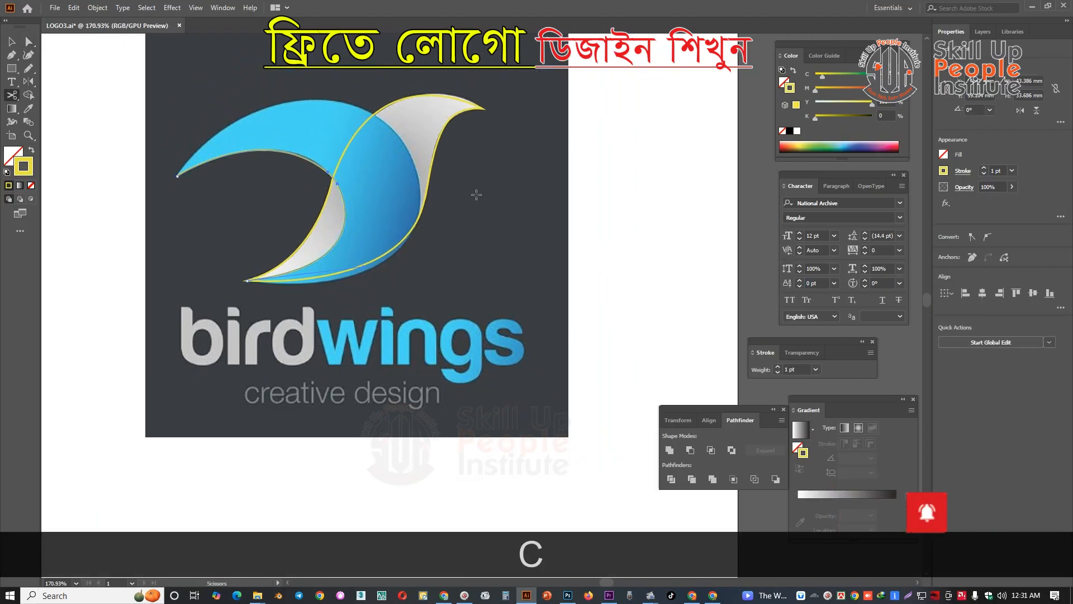
Step: Fill the closed grey wing outline with the light grey sampled from the reference image
key(v)
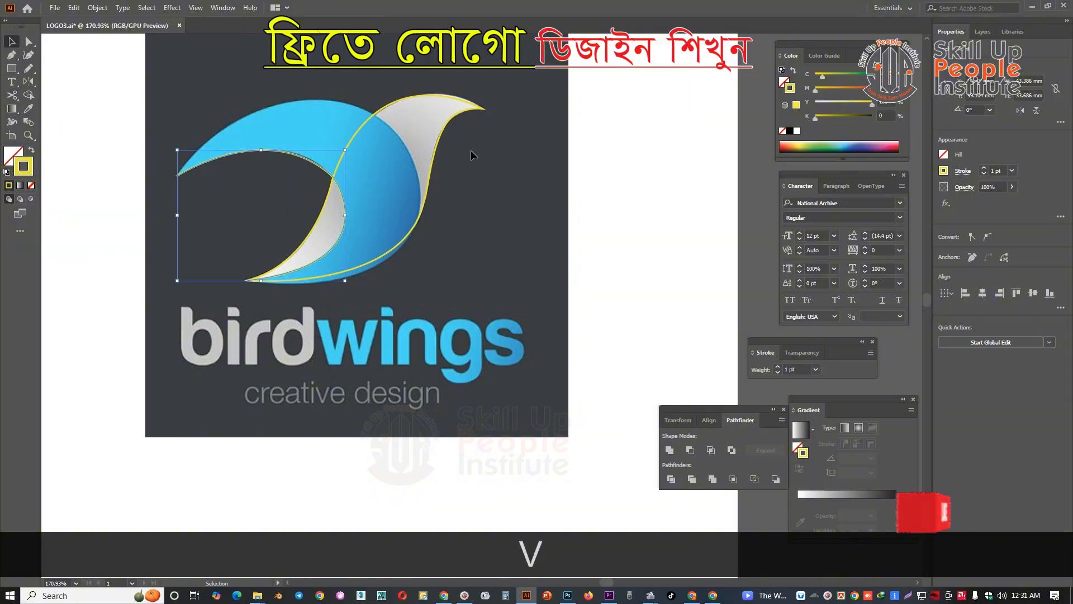
click(423, 101)
key(i)
click(431, 108)
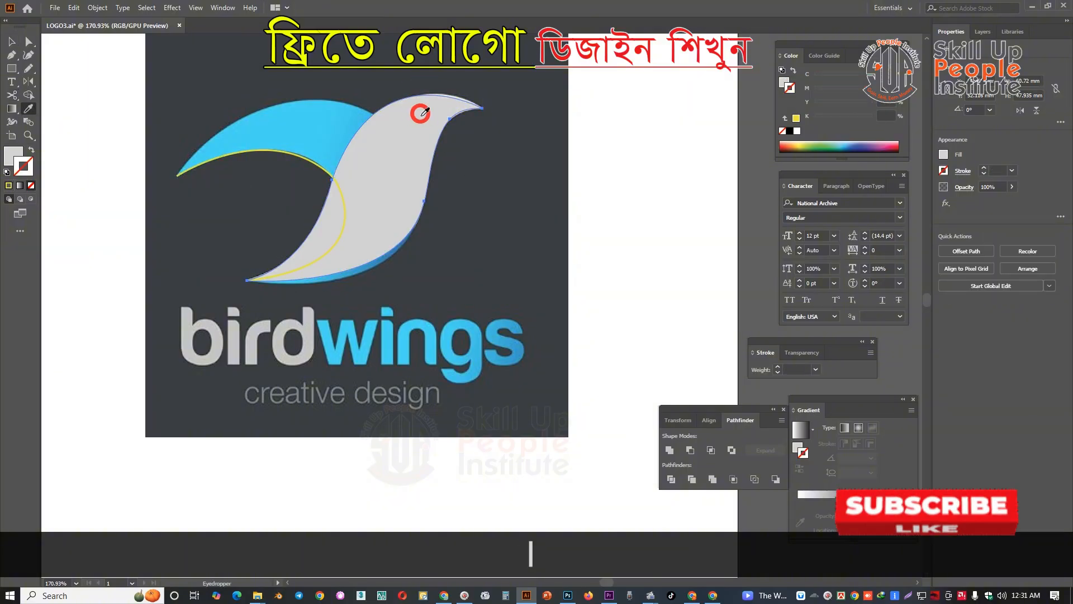
Step: Change the grey wing shape's fill to orange and select the blue wing's open path
click(799, 142)
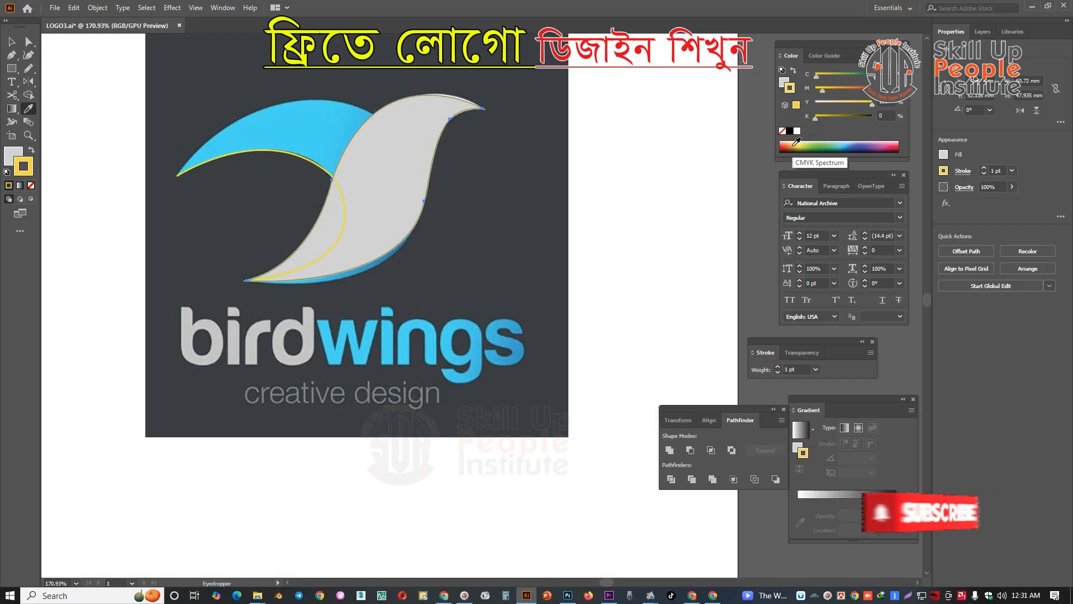
click(31, 185)
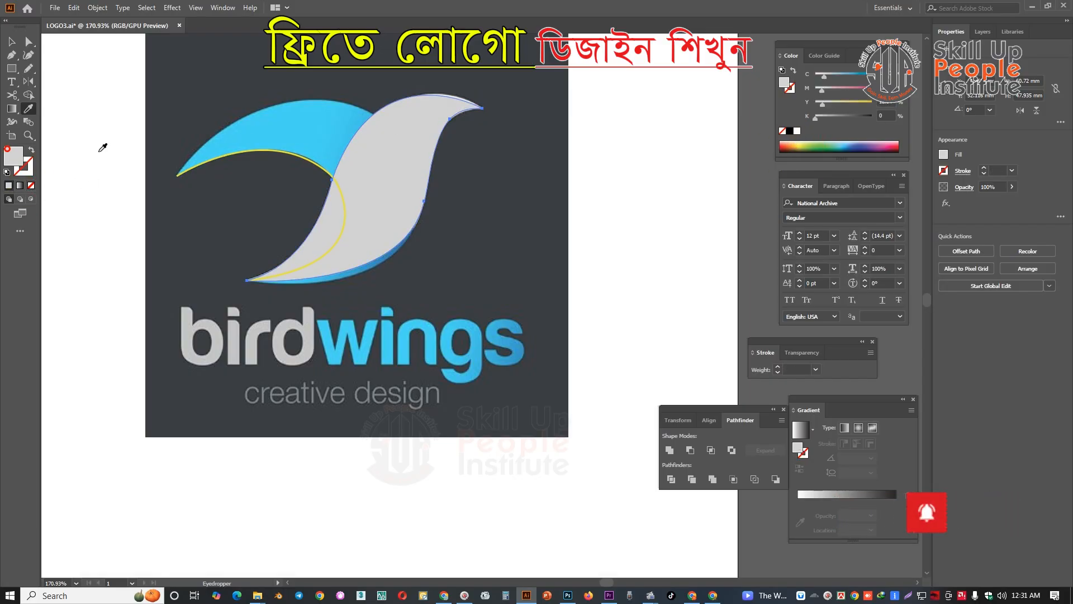
click(804, 145)
click(829, 144)
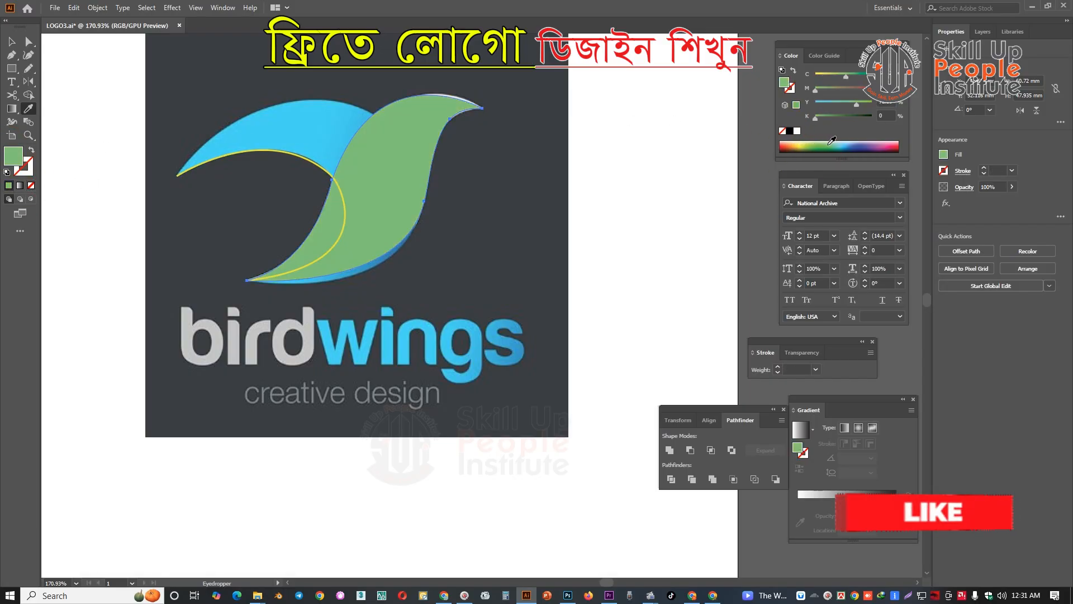
drag(830, 74, 815, 75)
mouse_move(856, 103)
mouse_down()
mouse_move(872, 103)
mouse_move(844, 90)
mouse_move(853, 91)
mouse_up()
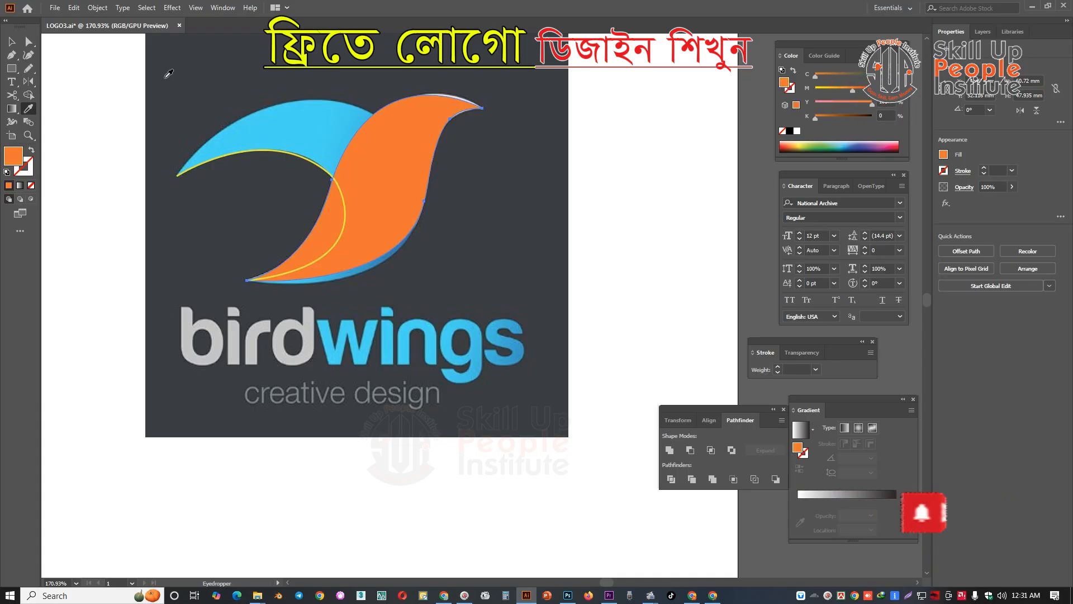
click(11, 41)
click(272, 71)
click(282, 152)
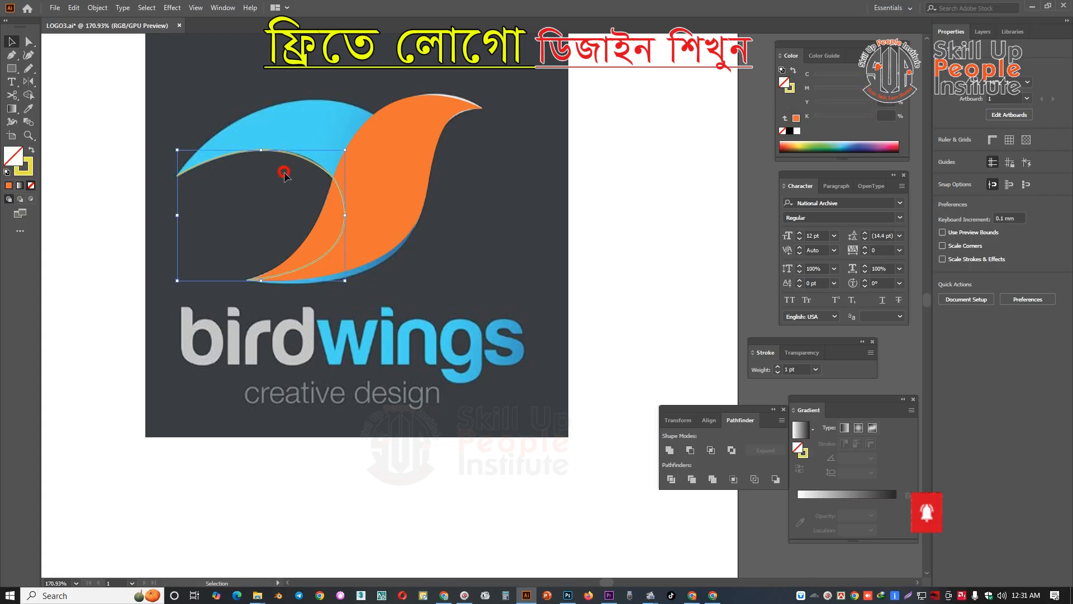
Step: Undo the orange and grey fills on the grey wing shape and deselect it
key(ctrl+z)
key(ctrl+z)
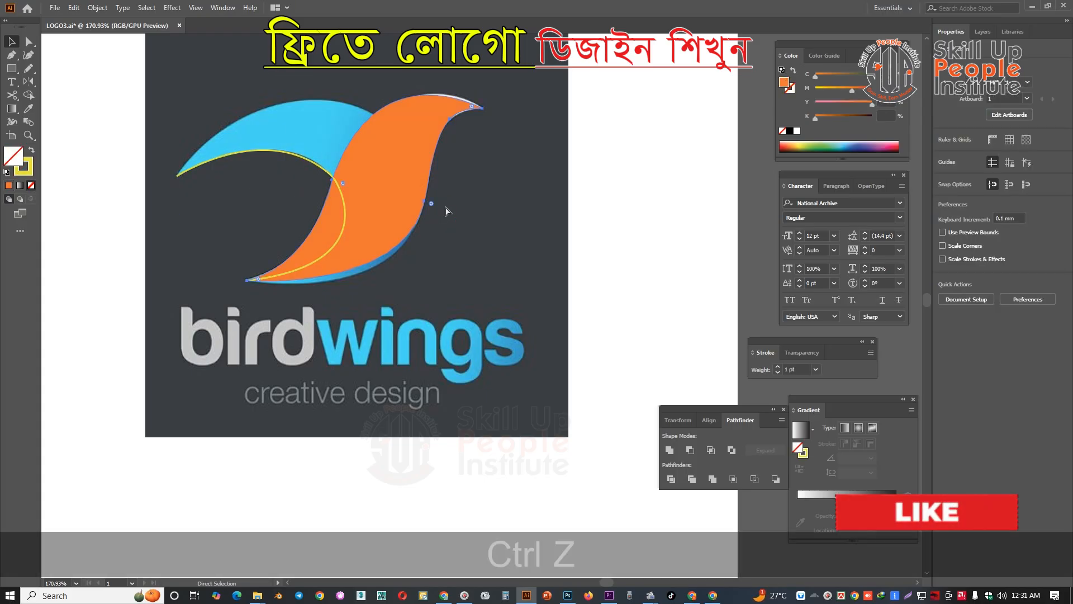
key(ctrl+z)
key(ctrl+z)
key(ctrl+z)
key(ctrl+z)
key(ctrl+z)
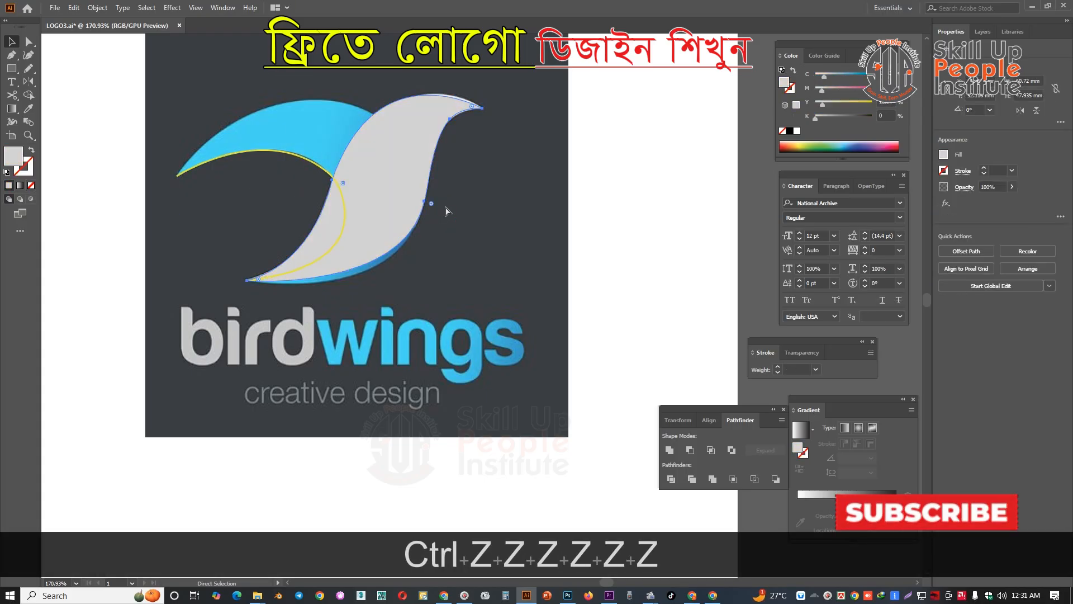
key(ctrl+z)
key(ctrl+z)
key(ctrl+z)
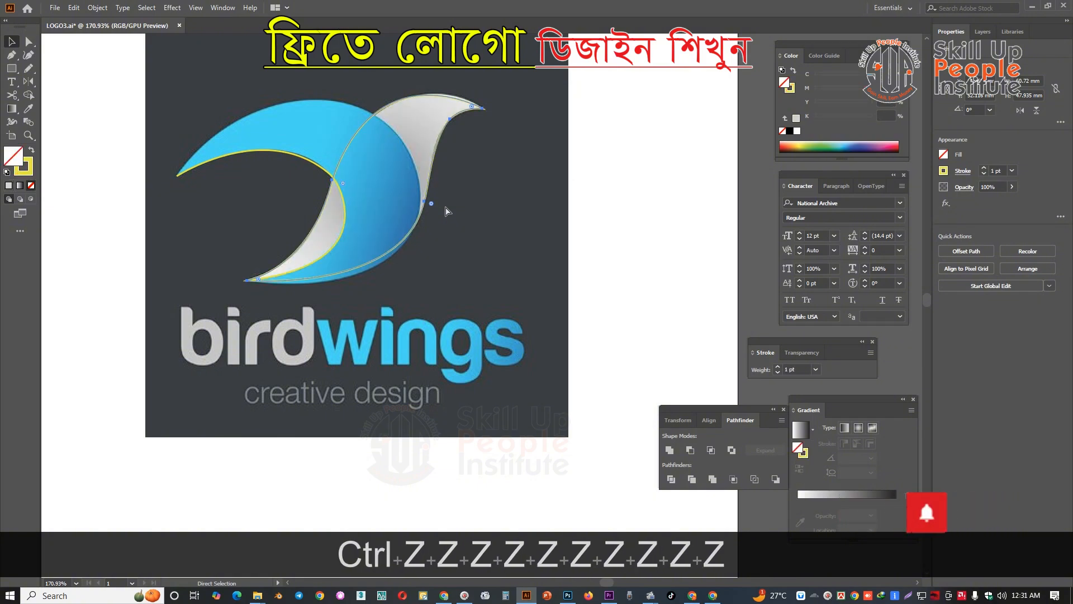
click(503, 194)
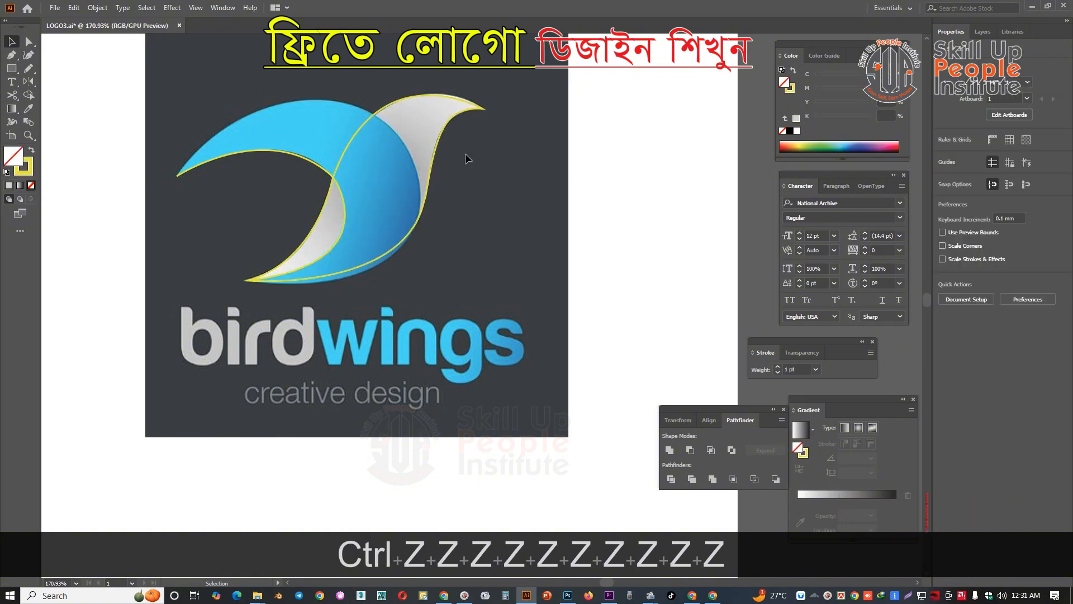
Step: Step back through the history to remove the blue wing's path and the grey wing outline's last segments
key(ctrl)
key(ctrl+z)
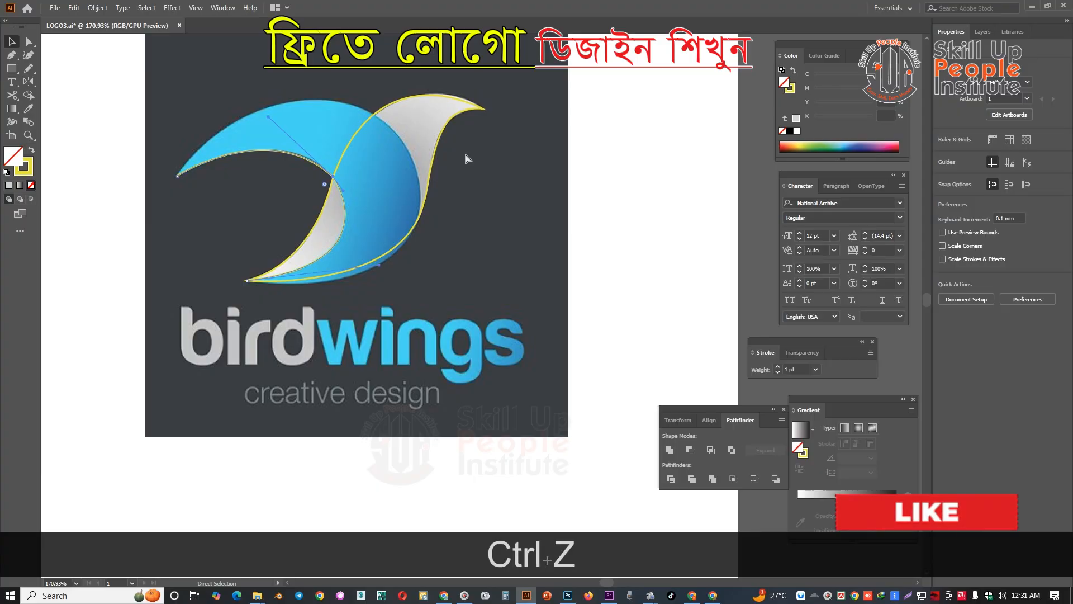
key(ctrl+z)
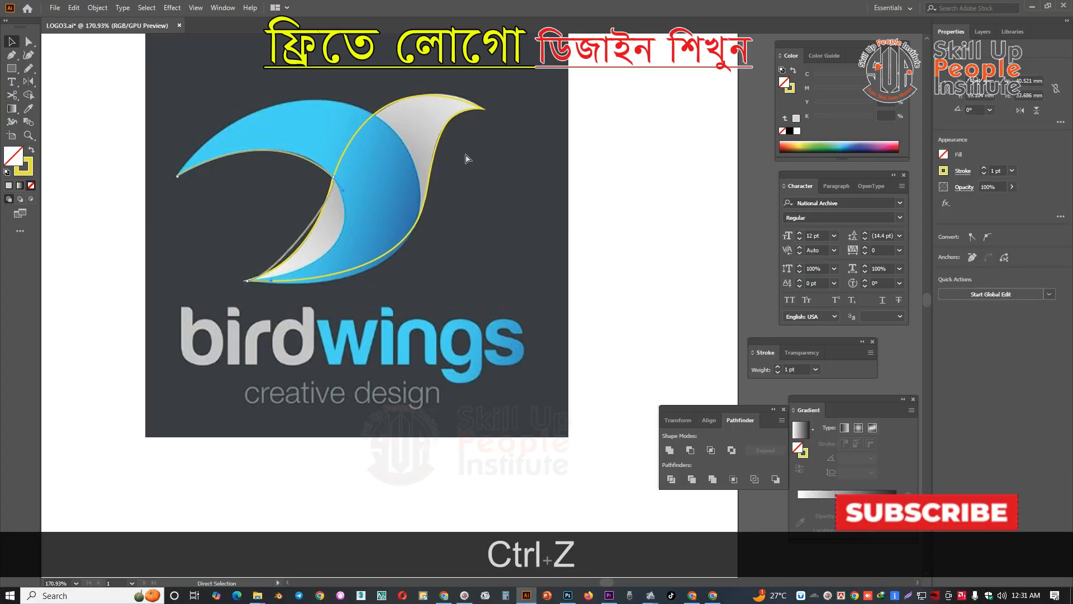
key(ctrl+shift+z)
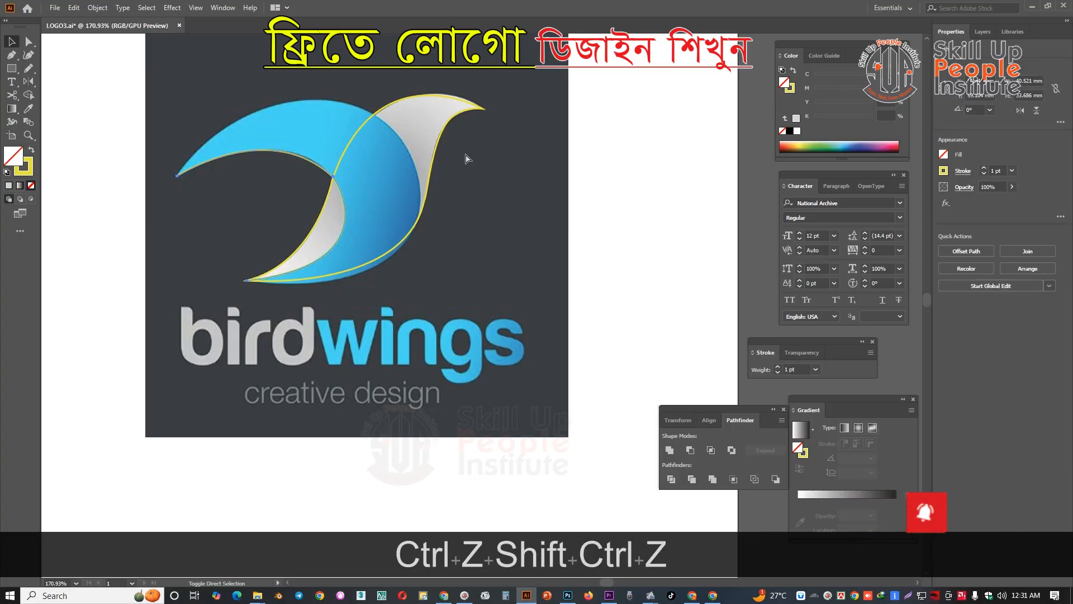
key(ctrl+z)
key(ctrl+z)
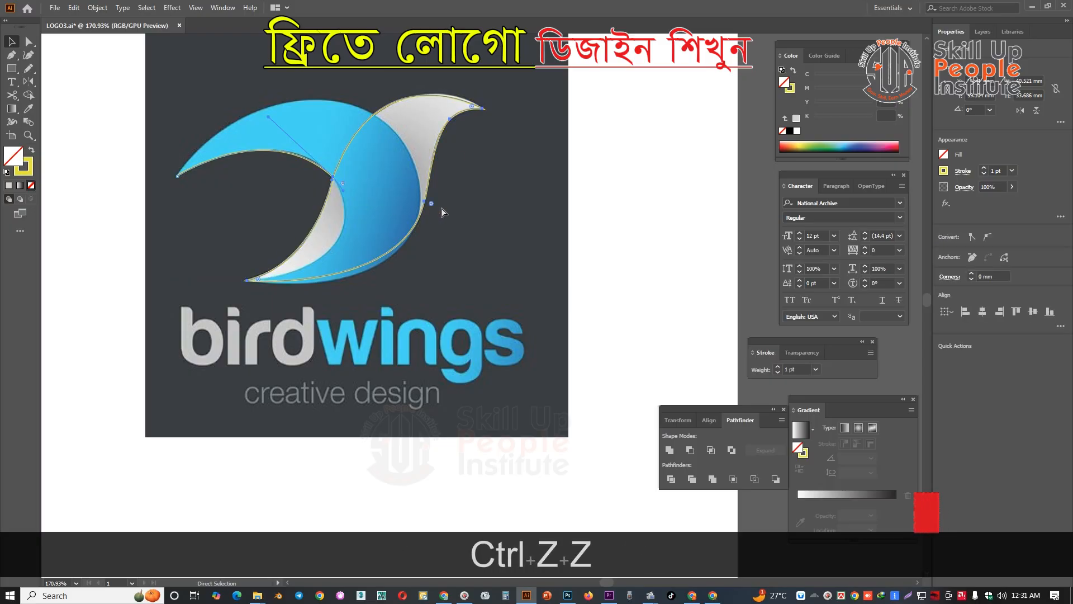
key(ctrl+z)
key(ctrl+z)
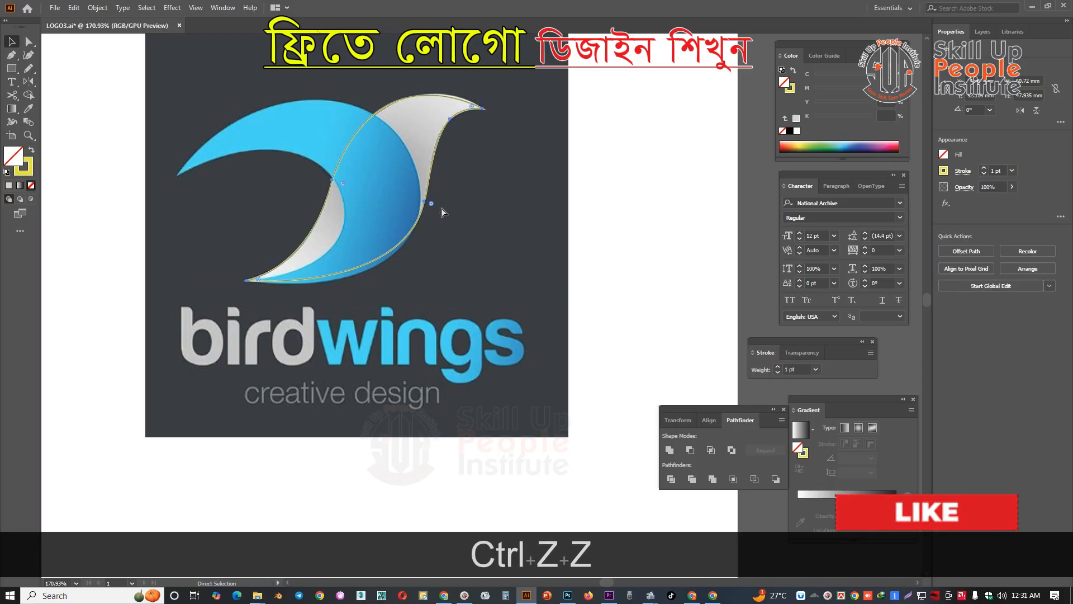
key(ctrl+z)
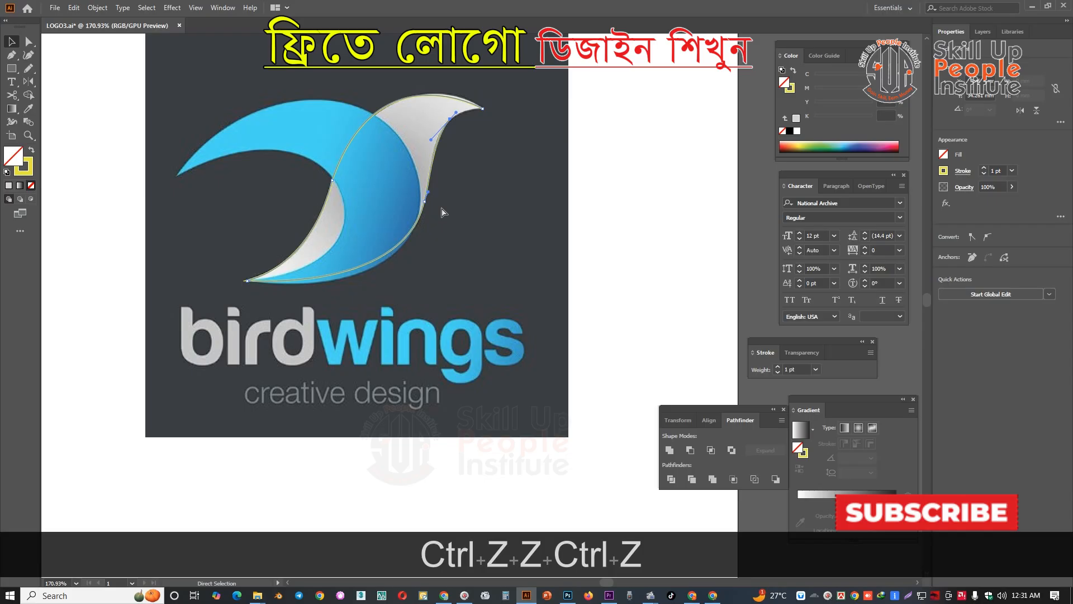
key(ctrl+z)
click(483, 204)
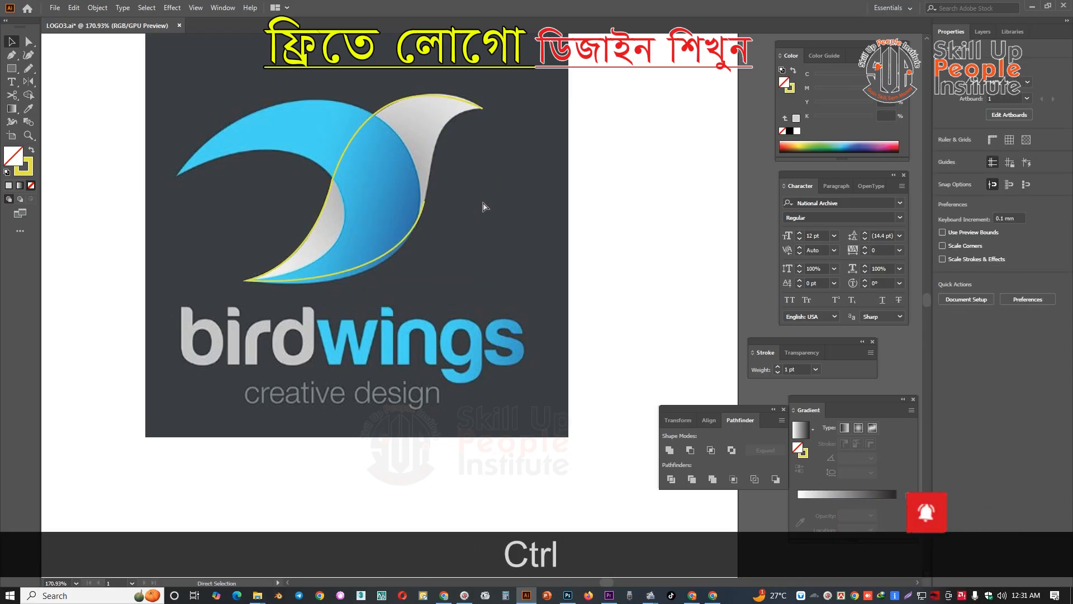
Step: Redo the undone edits to restore the closed grey wing outline and the blue wing's inner path
key(shift)
key(ctrl+shift+z)
key(ctrl+shift+z)
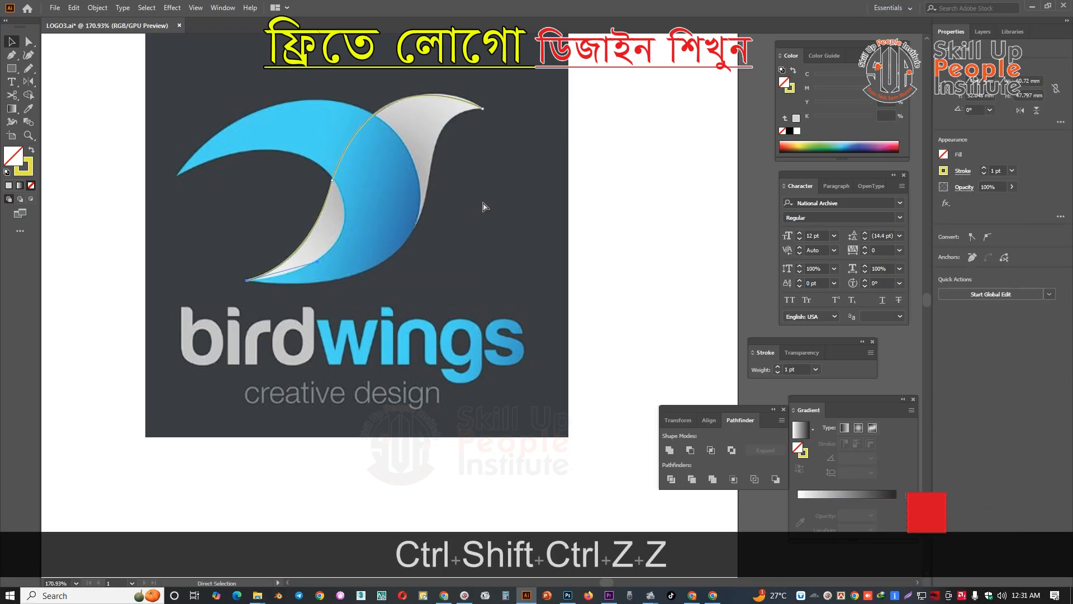
key(ctrl+shift+z)
key(ctrl+shift+z)
key(ctrl+shift+z)
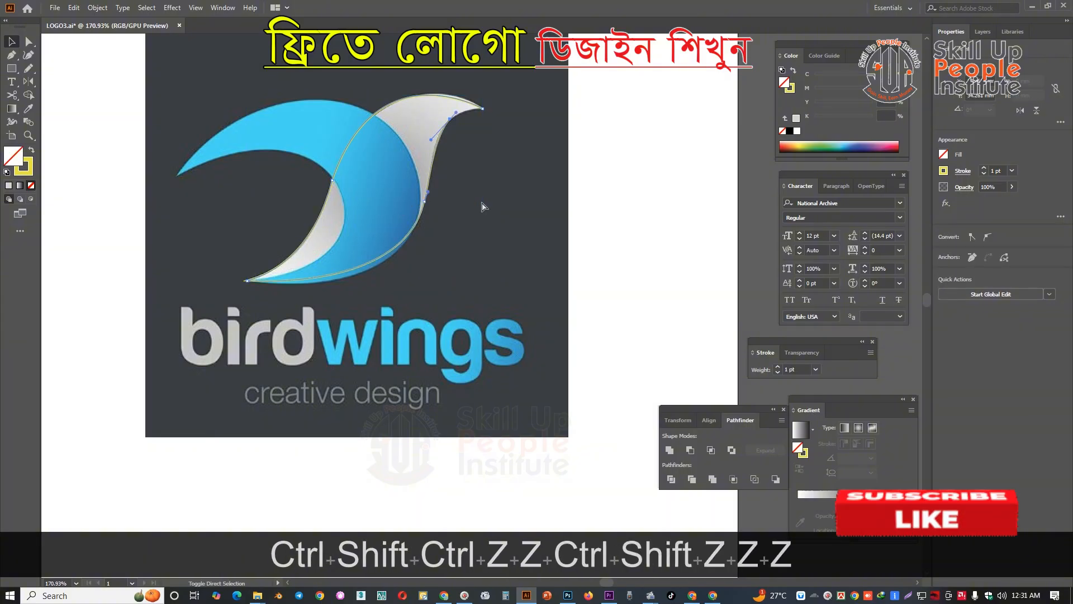
key(ctrl+shift+z)
key(ctrl+shift+z)
key(ctrl+shift+z)
key(ctrl+shift+z)
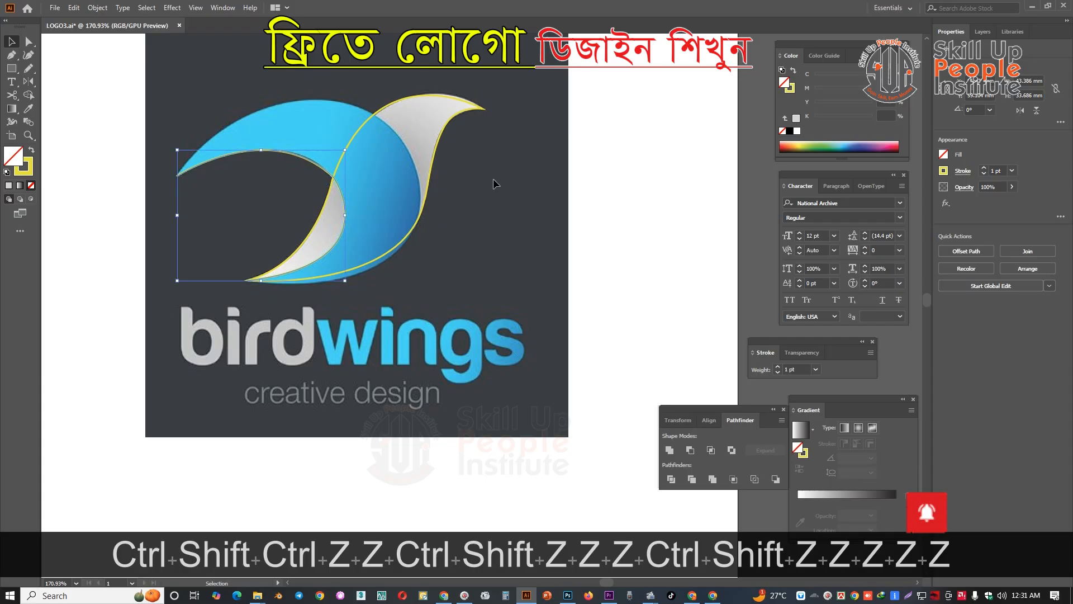
Step: Continue the blue wing's path from its far tip along the outer edge and close it at the lower tip
click(421, 104)
click(515, 183)
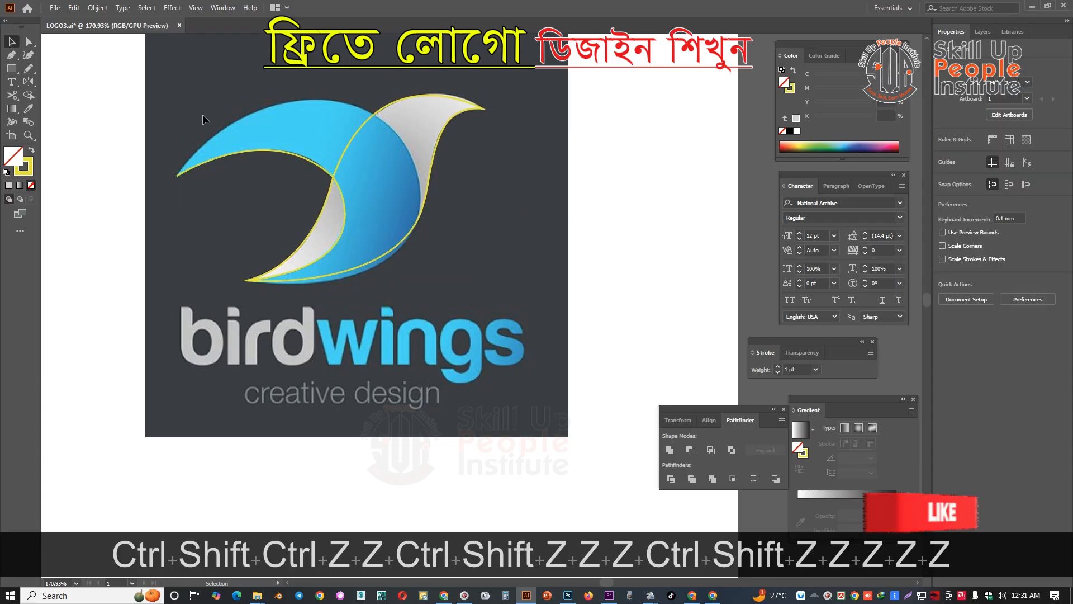
click(190, 169)
key(p)
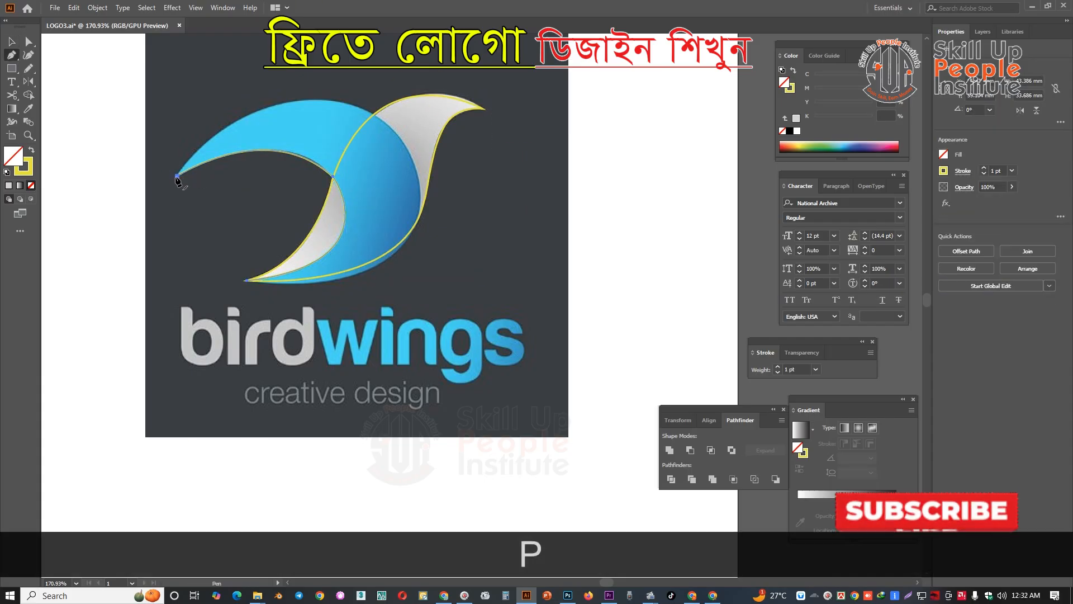
drag(177, 174, 414, 132)
key(alt)
mouse_move(423, 271)
mouse_down()
mouse_move(419, 226)
mouse_move(422, 267)
mouse_up()
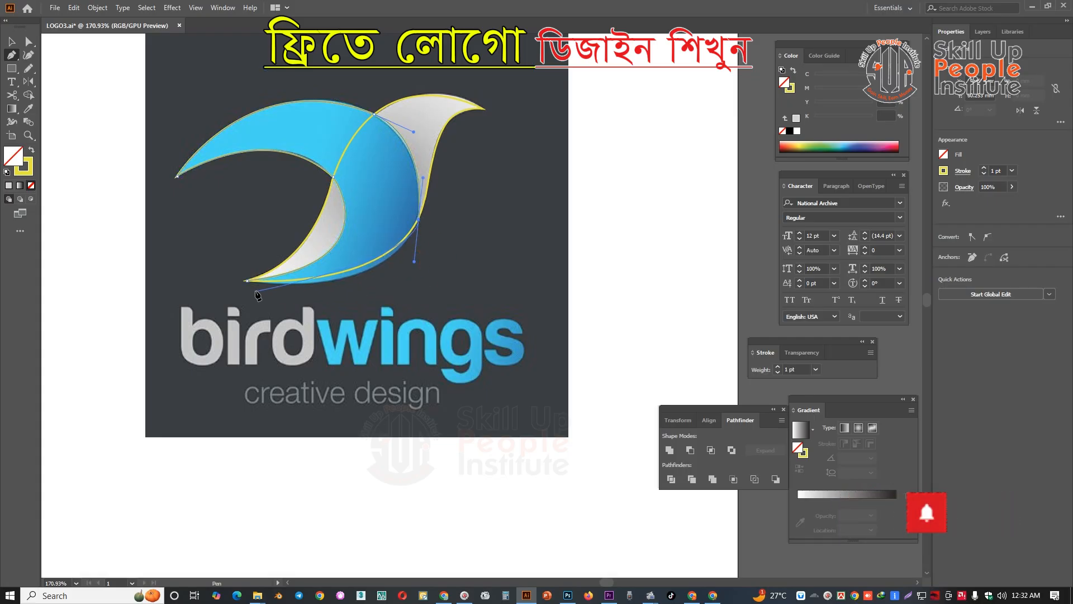
drag(247, 280, 156, 264)
Step: Reshape the blue wing outline's lower outer curve to fit the wing edge in the reference image
click(29, 41)
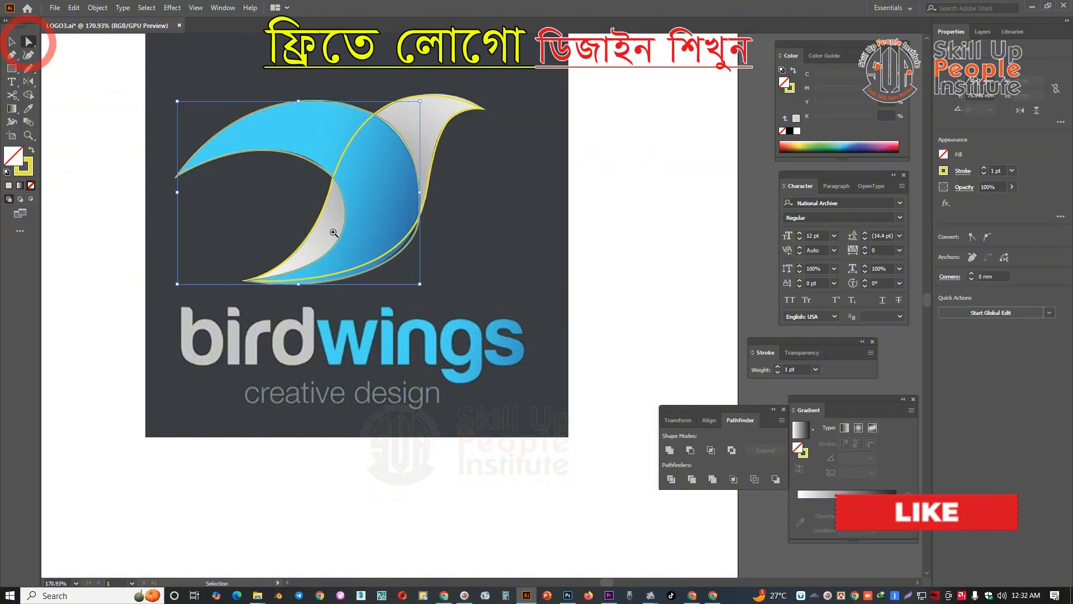
drag(350, 235, 515, 273)
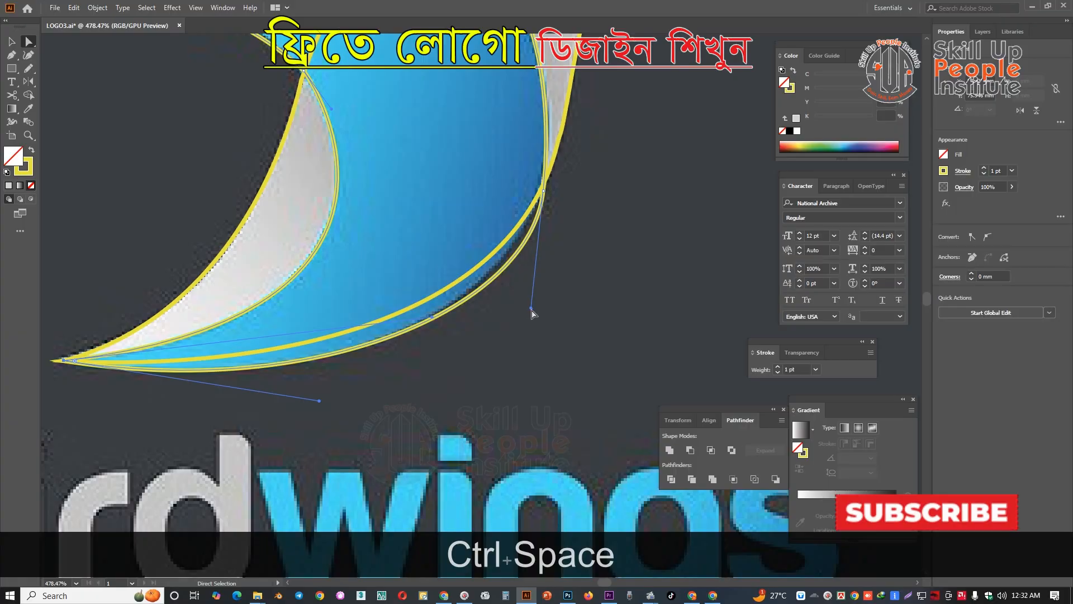
click(523, 316)
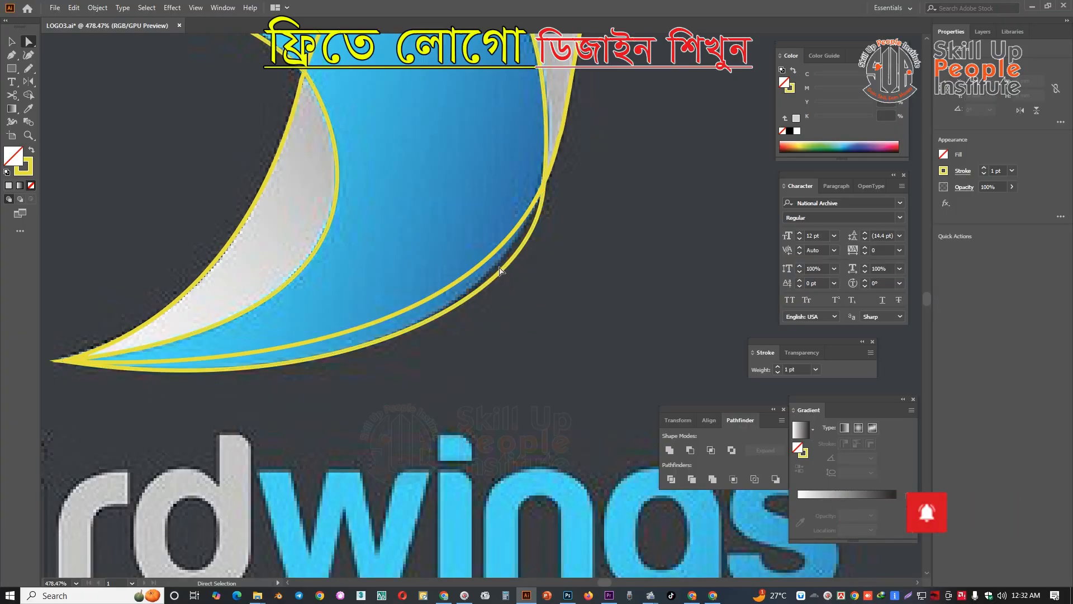
click(500, 272)
drag(531, 311, 517, 309)
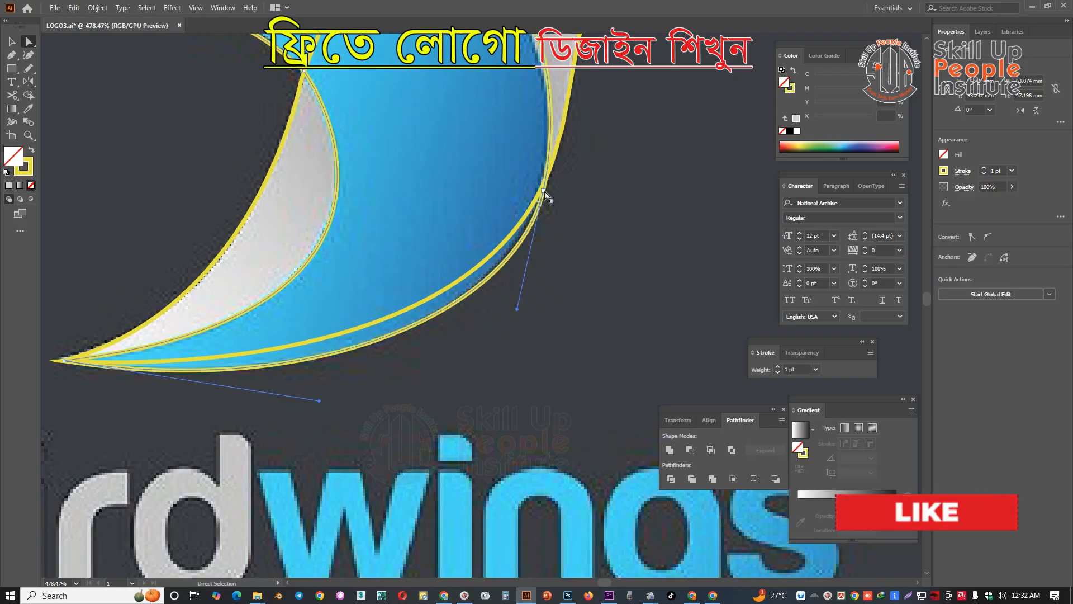
Step: Fill the closed grey wing shape with orange from the colour spectrum
drag(530, 191, 412, 209)
drag(495, 194, 397, 225)
drag(506, 235, 431, 220)
key(v)
click(477, 198)
drag(482, 196, 398, 203)
click(349, 142)
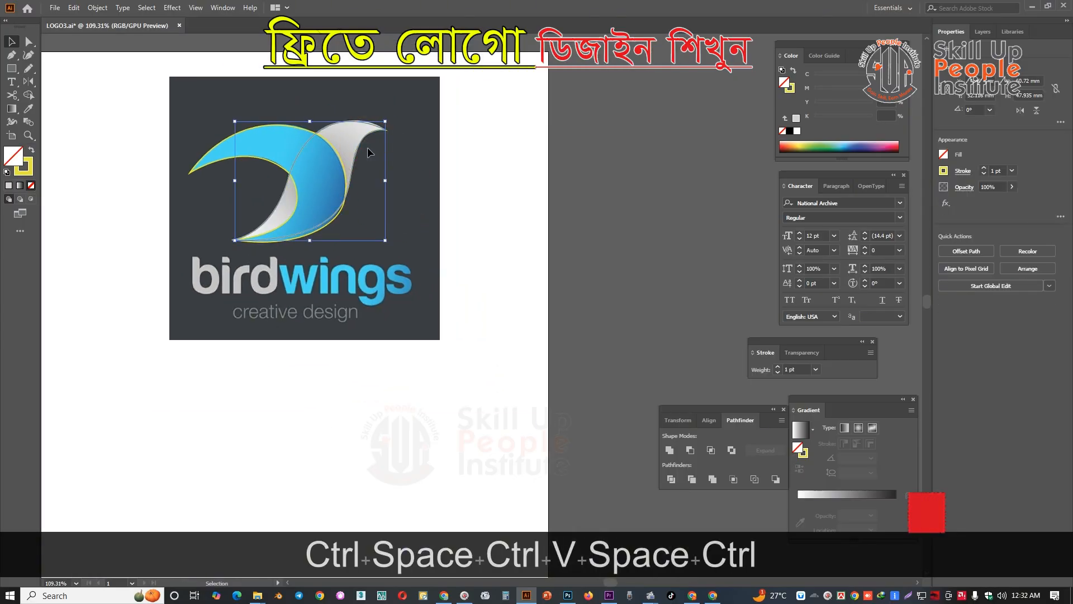
click(794, 141)
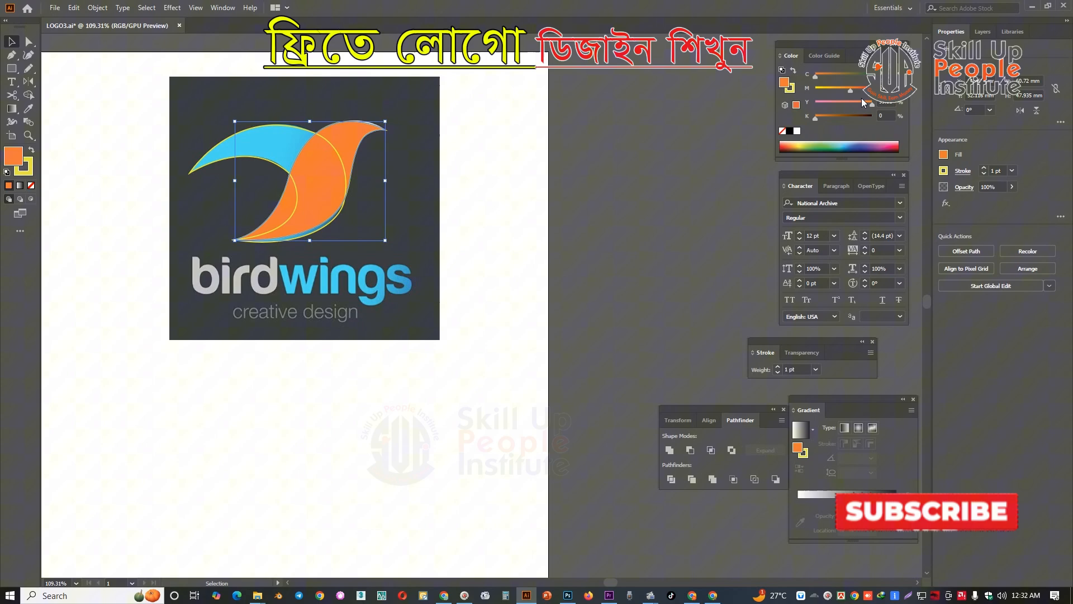
Step: Try to apply the reference image's light blue to both wing shapes, and undo it
key(i)
click(270, 144)
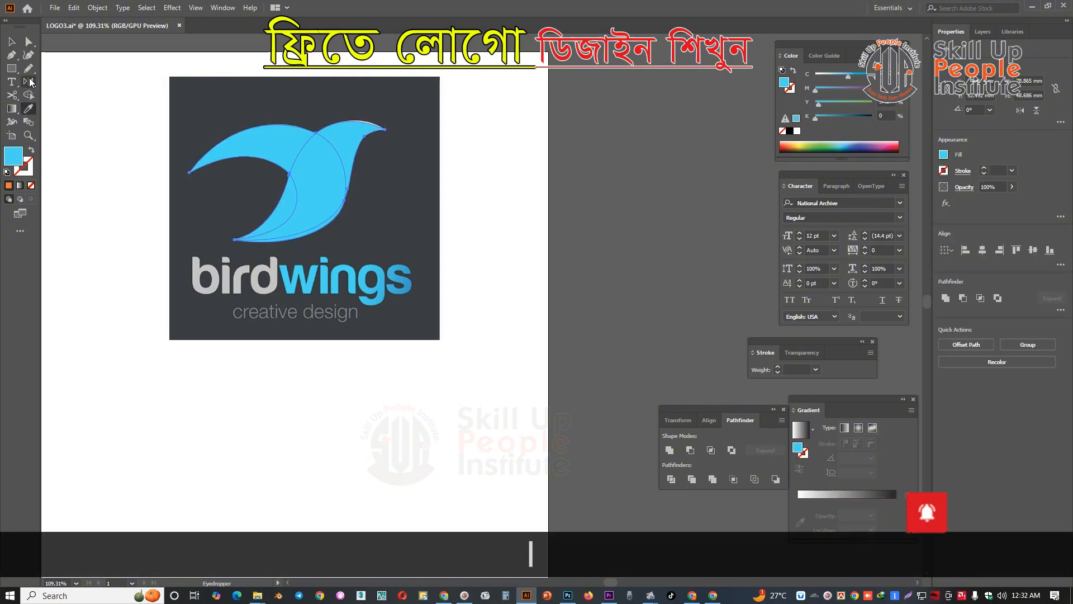
key(v)
key(ctrl+z)
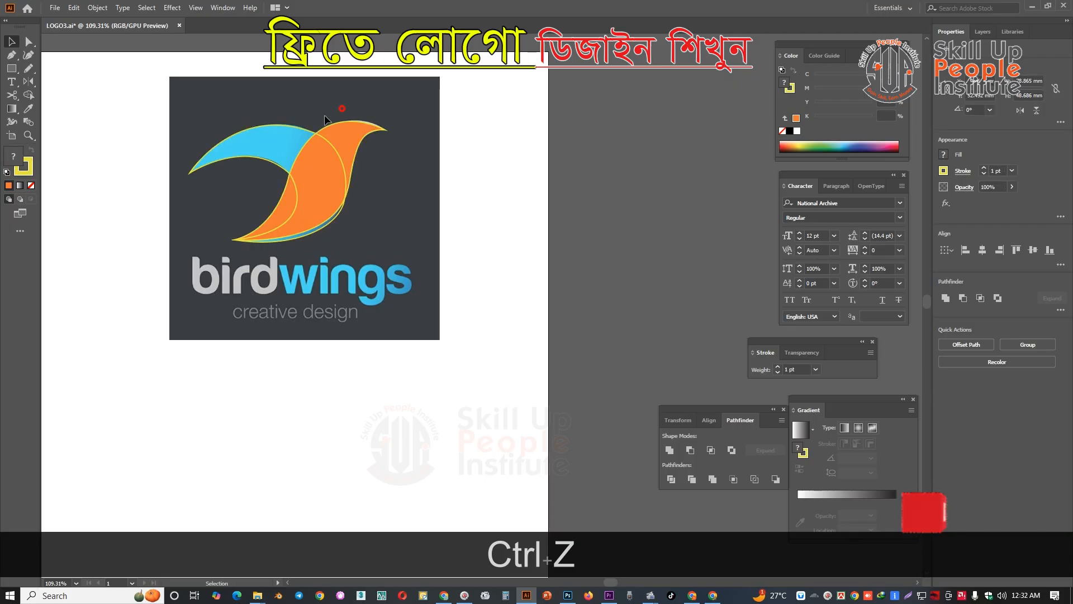
Step: Select only the blue wing outline, undo its displacement, and fill it with light blue sampled from the reference wing
click(297, 126)
drag(296, 127, 243, 126)
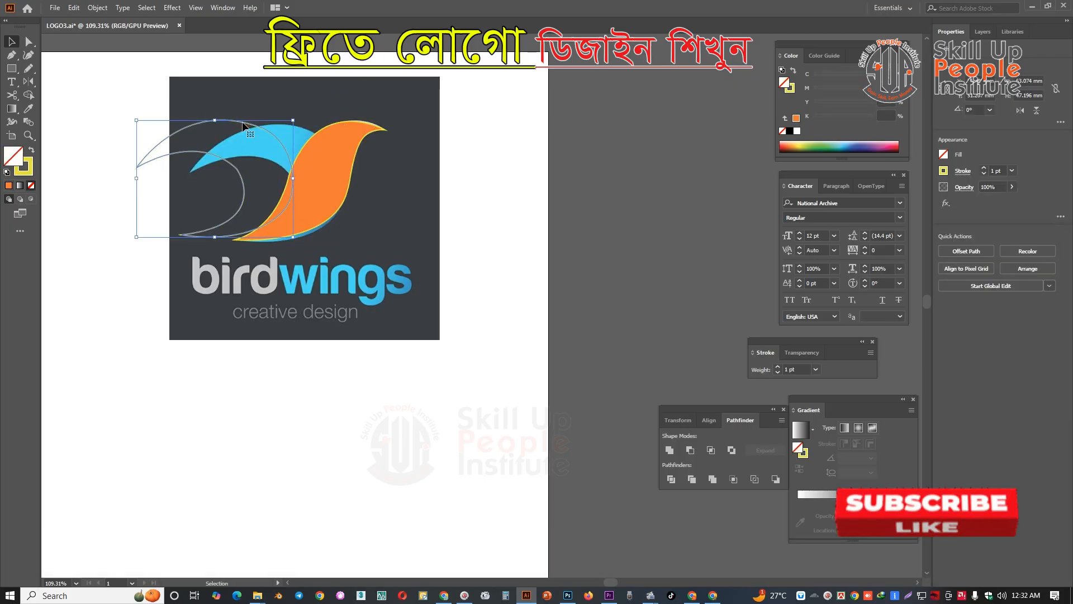
key(ctrl+z)
key(ctrl+space)
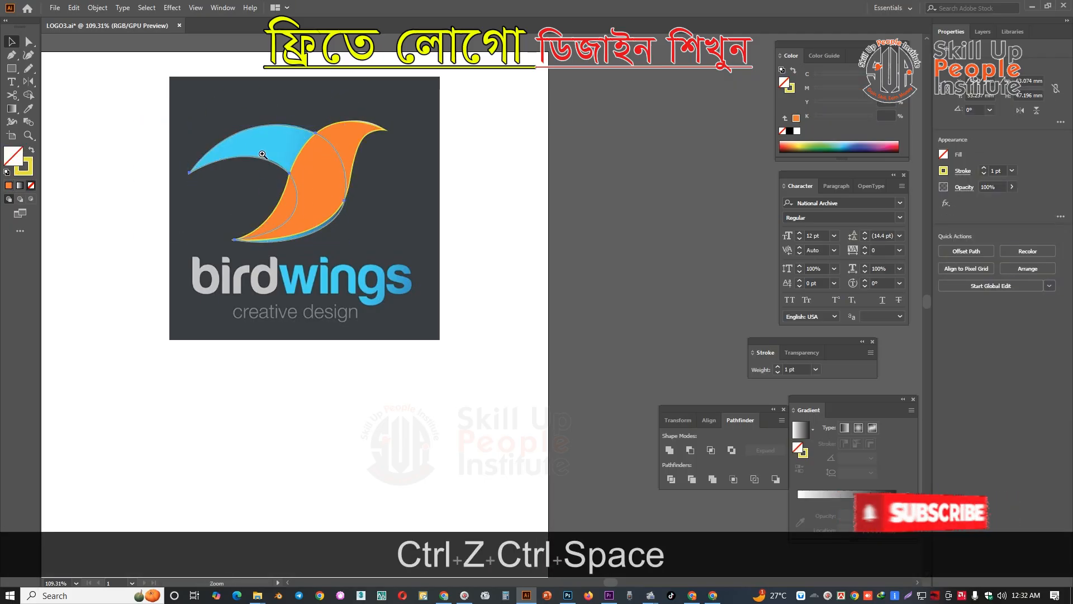
click(262, 154)
key(i)
click(282, 143)
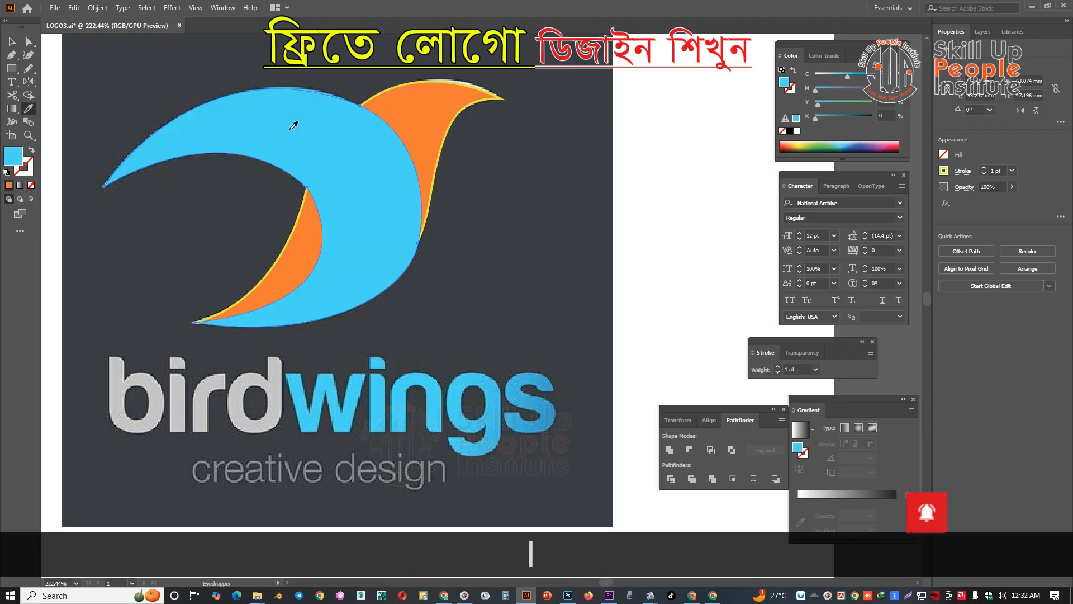
Step: Apply a linear gradient to the light blue wing and recolour its start stop light blue in CMYK
key(v)
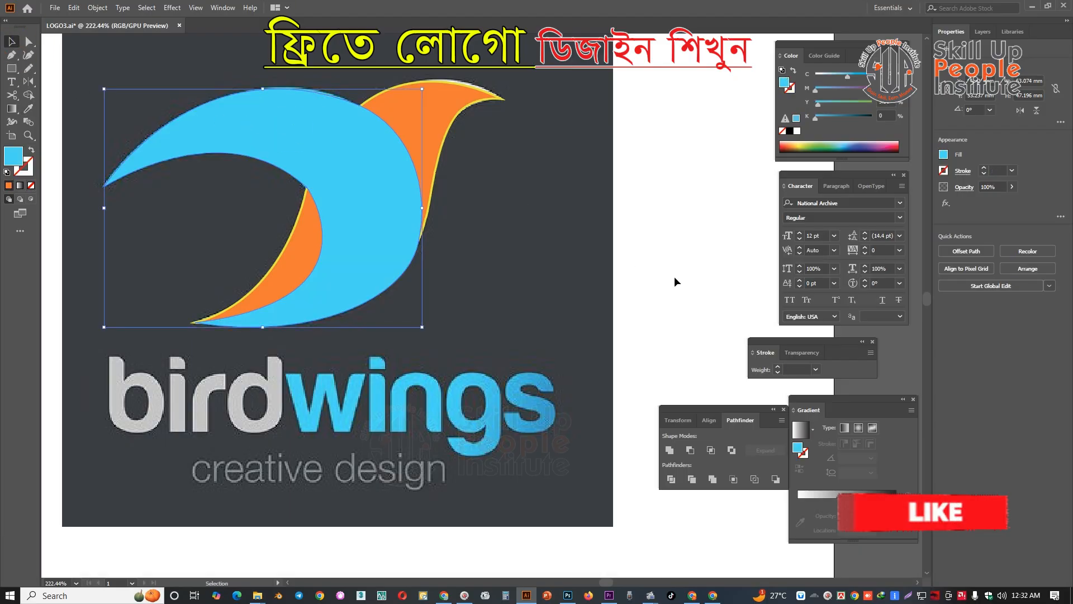
click(801, 495)
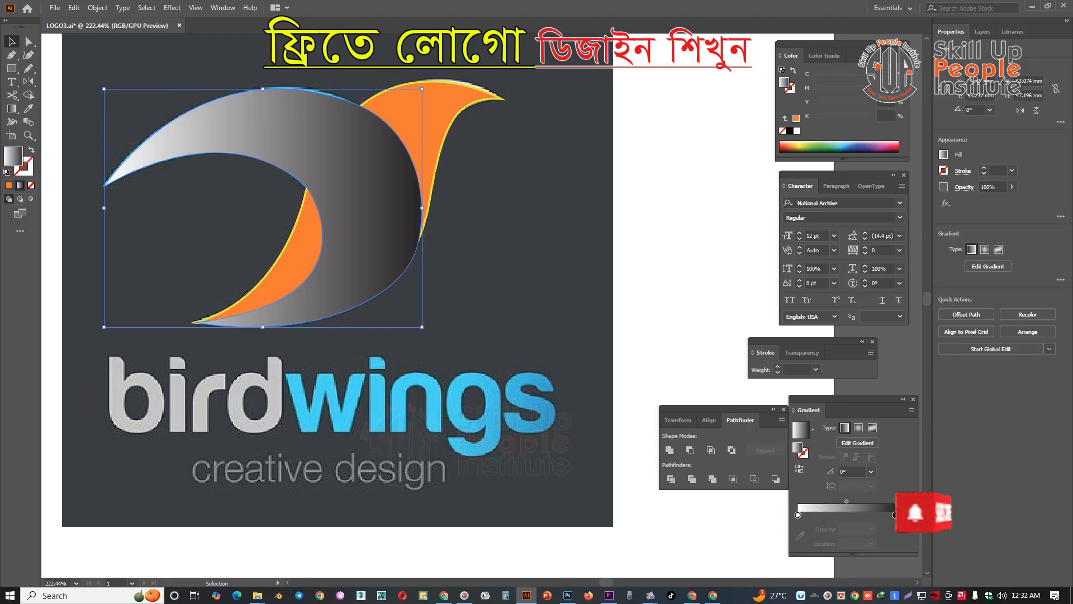
click(901, 55)
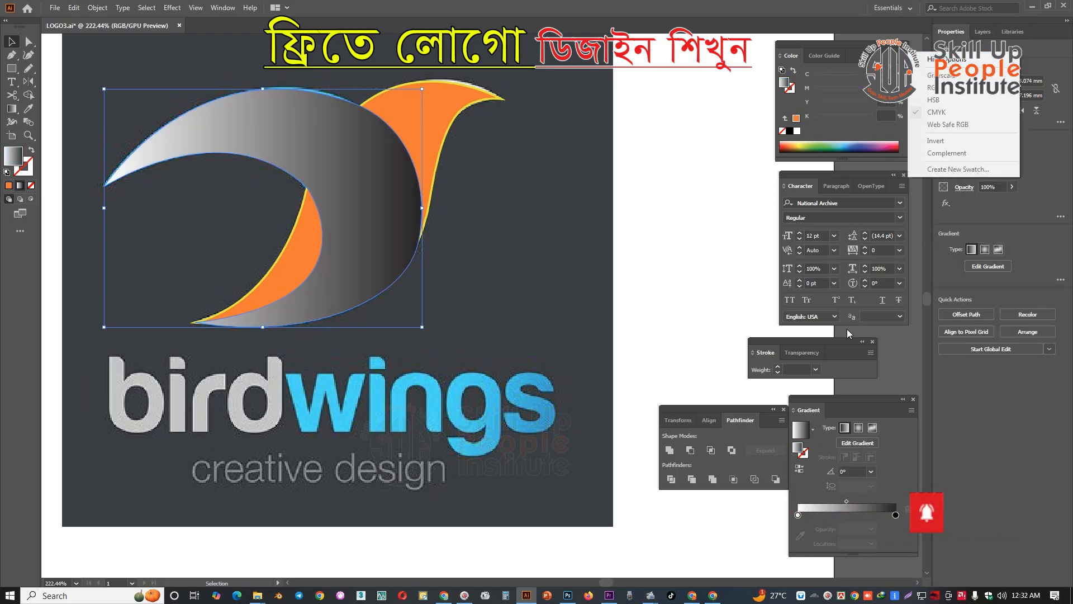
click(798, 514)
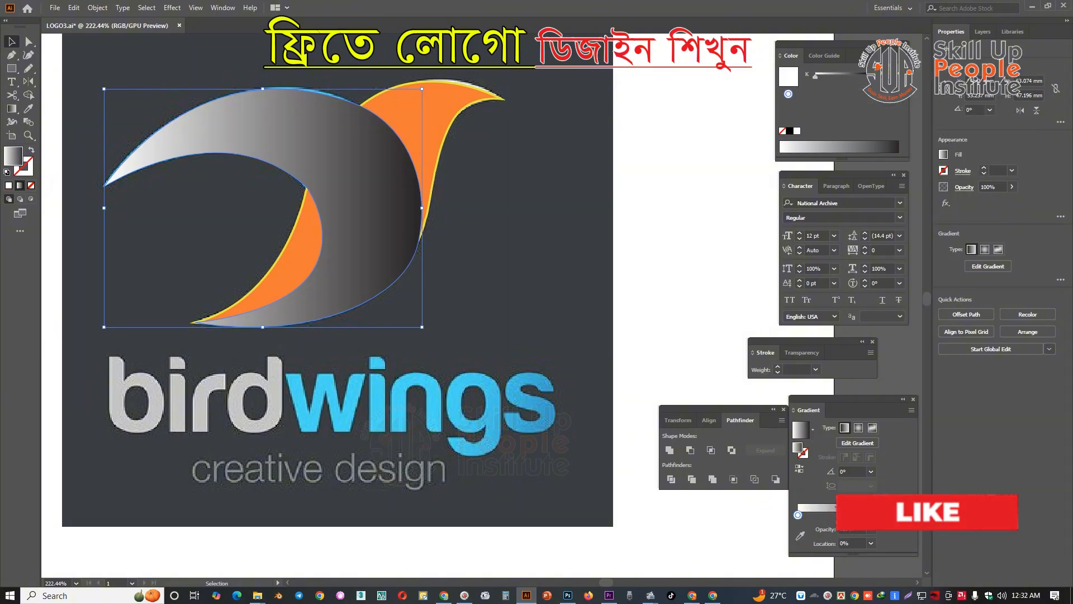
click(902, 56)
click(934, 112)
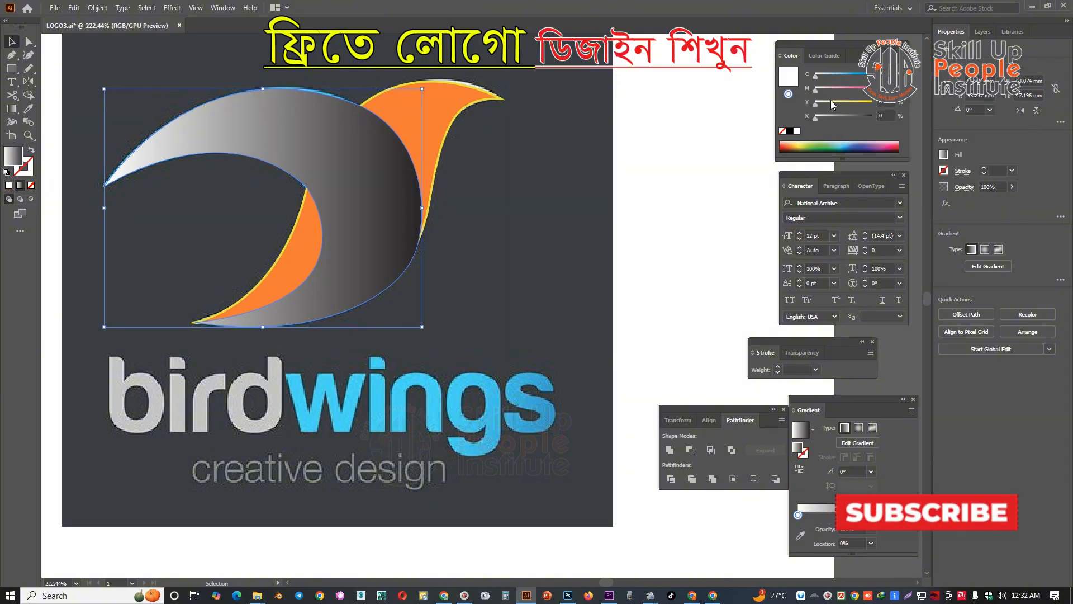
drag(816, 73, 847, 77)
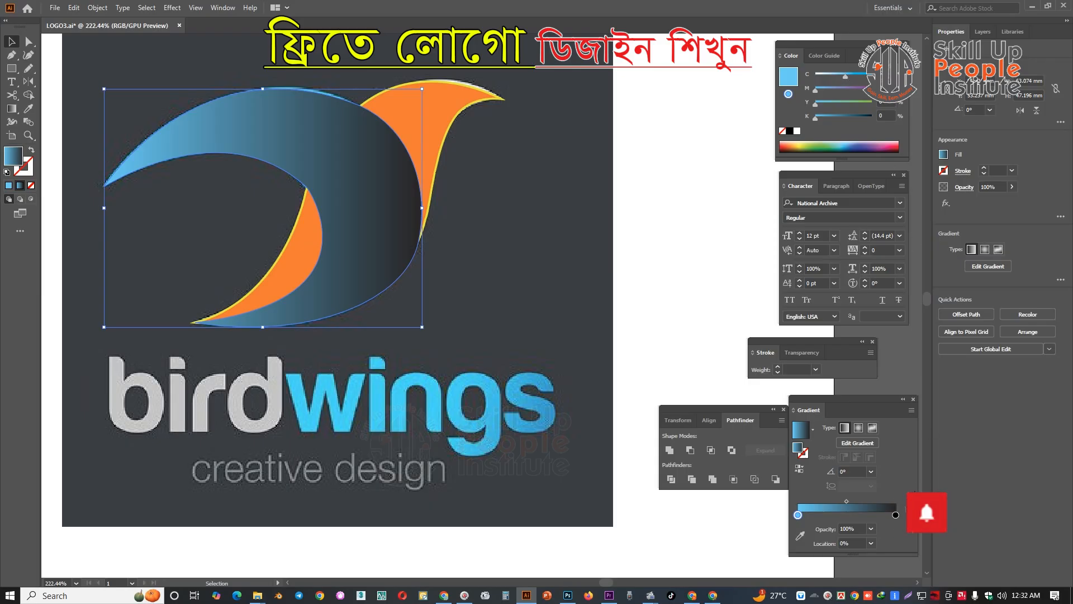
Step: Recolour the gradient's black end stop to light blue in CMYK with 19% black
click(896, 515)
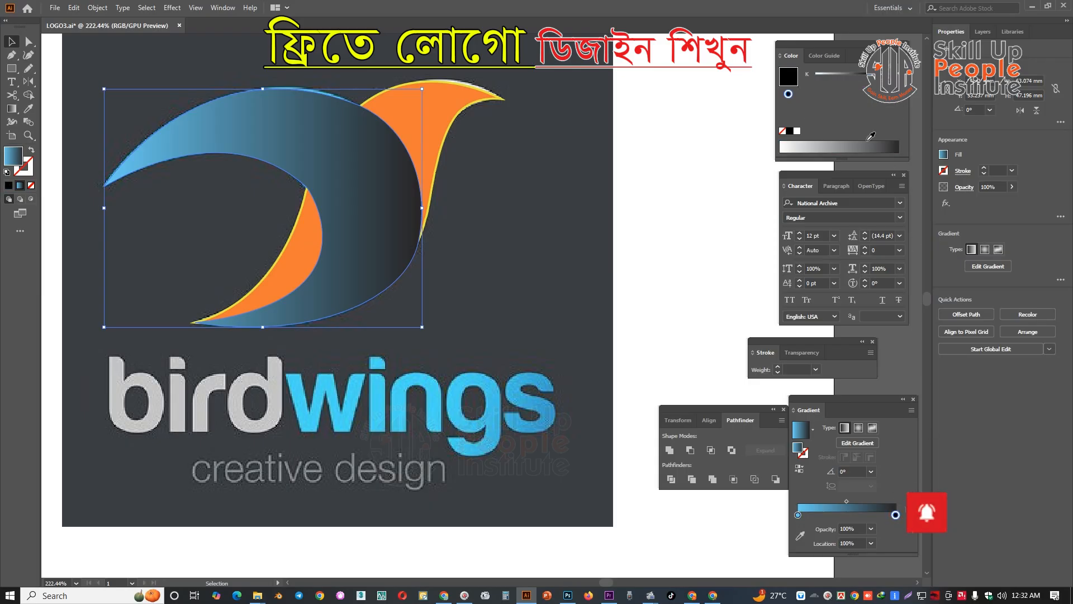
click(838, 77)
key(ctrl+z)
click(902, 56)
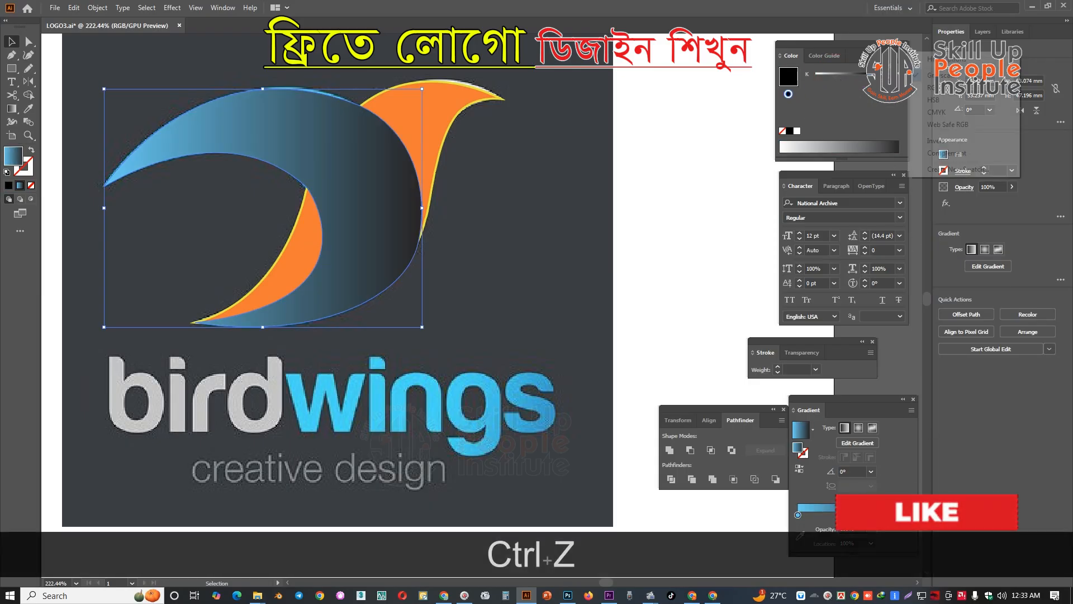
click(932, 112)
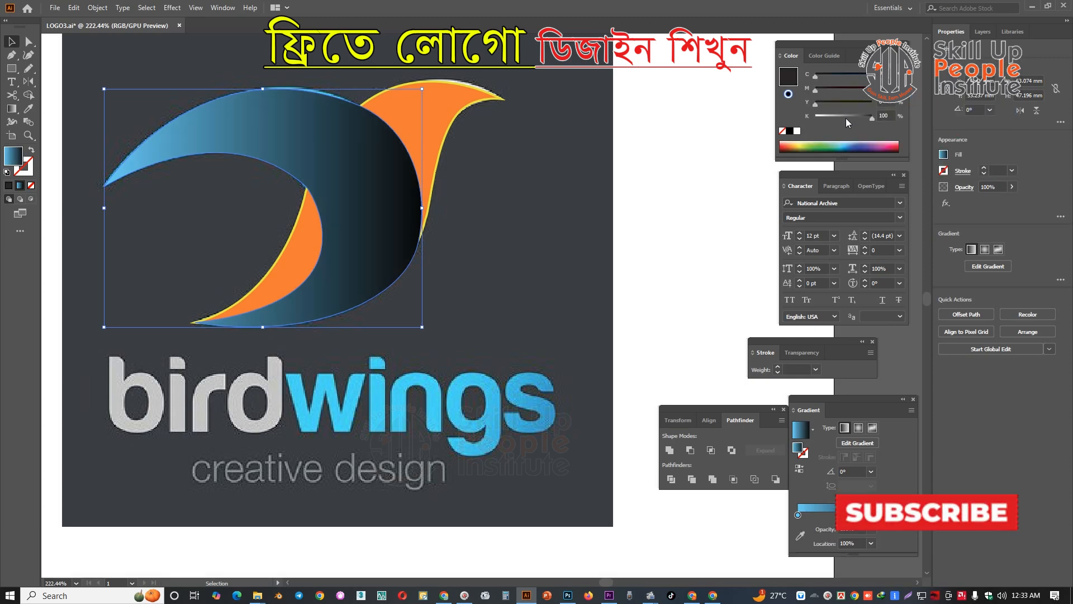
click(836, 76)
click(842, 76)
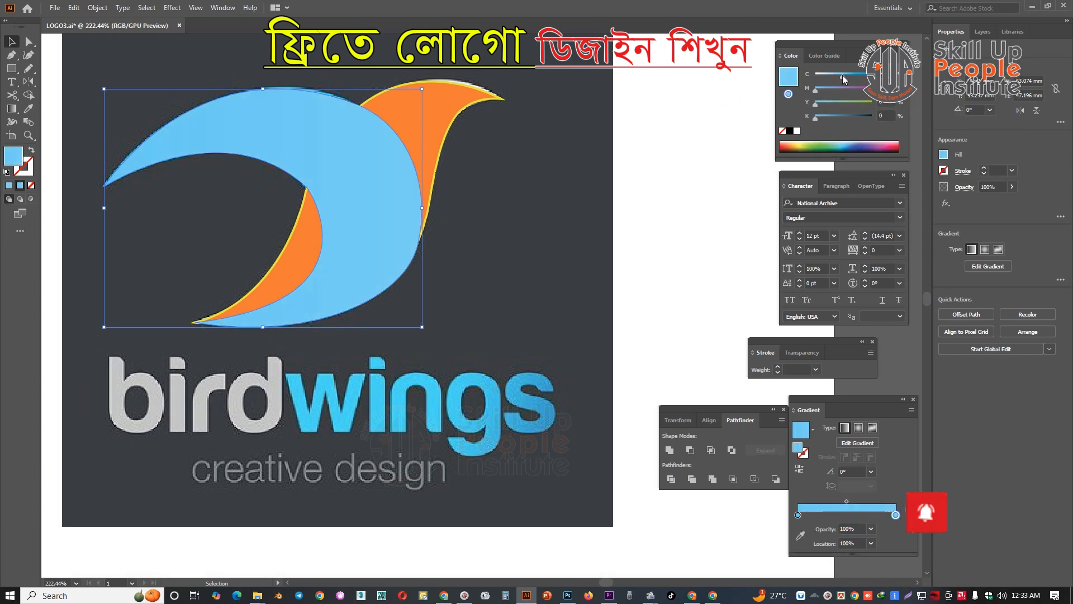
click(848, 76)
click(826, 118)
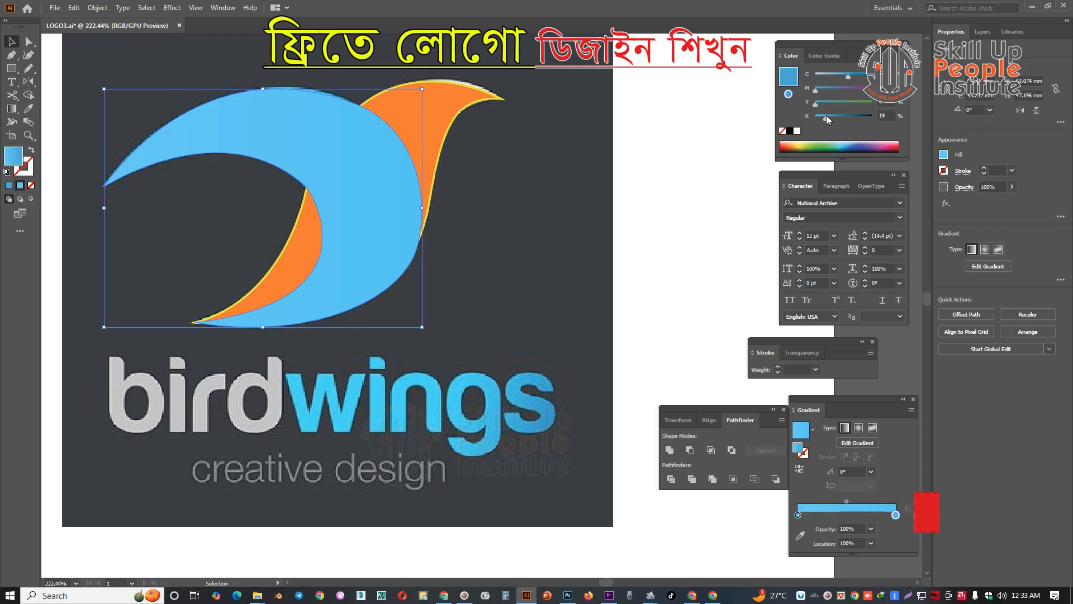
Step: Deepen both gradient stops of the large wing to a stronger blue, with 0% black in the end stop
click(797, 515)
click(861, 76)
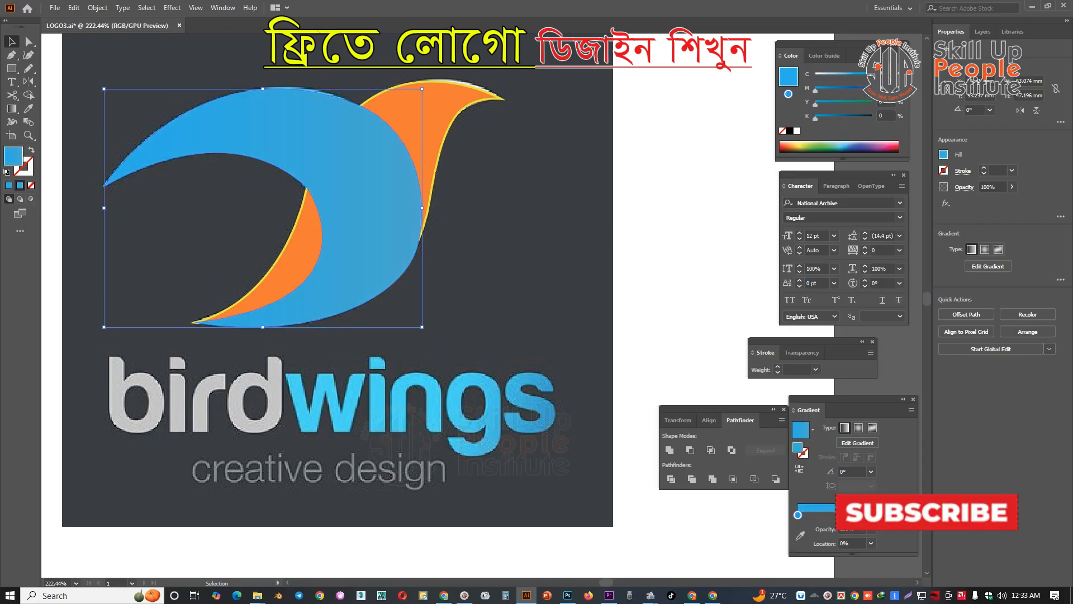
drag(894, 515, 894, 515)
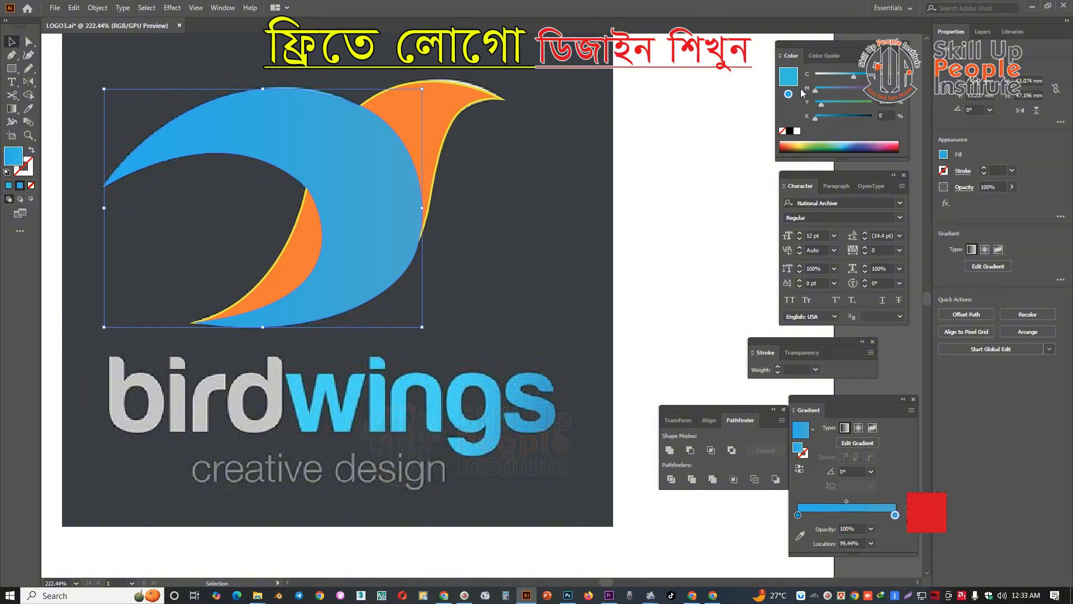
drag(821, 104, 855, 76)
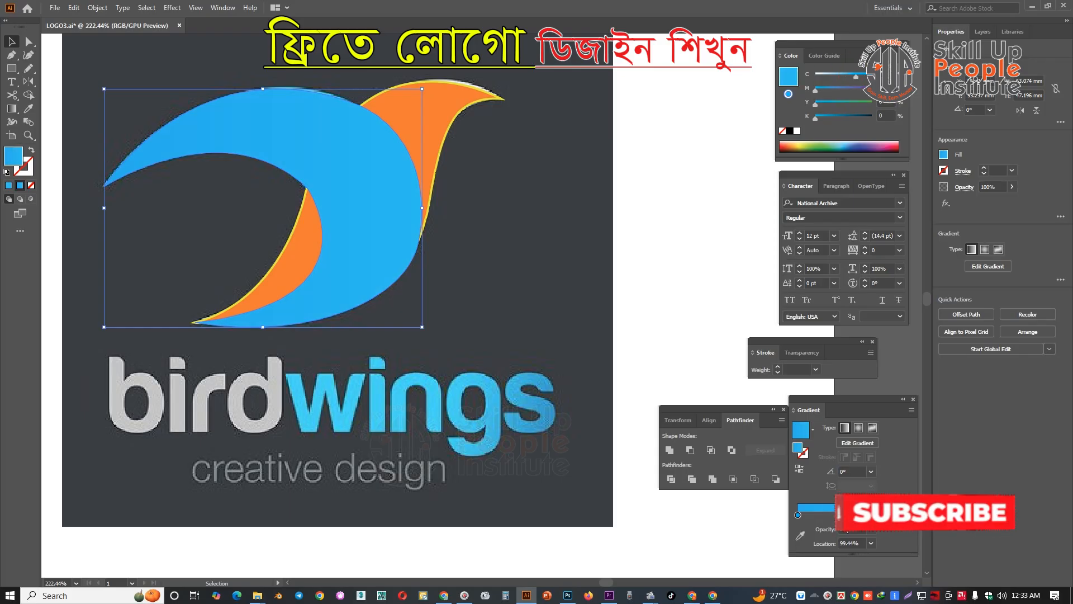
Step: Select the orange wing and apply the blue wing's gradient and stroke settings to it with the Eyedropper
click(580, 214)
drag(561, 207, 460, 209)
drag(501, 150, 538, 137)
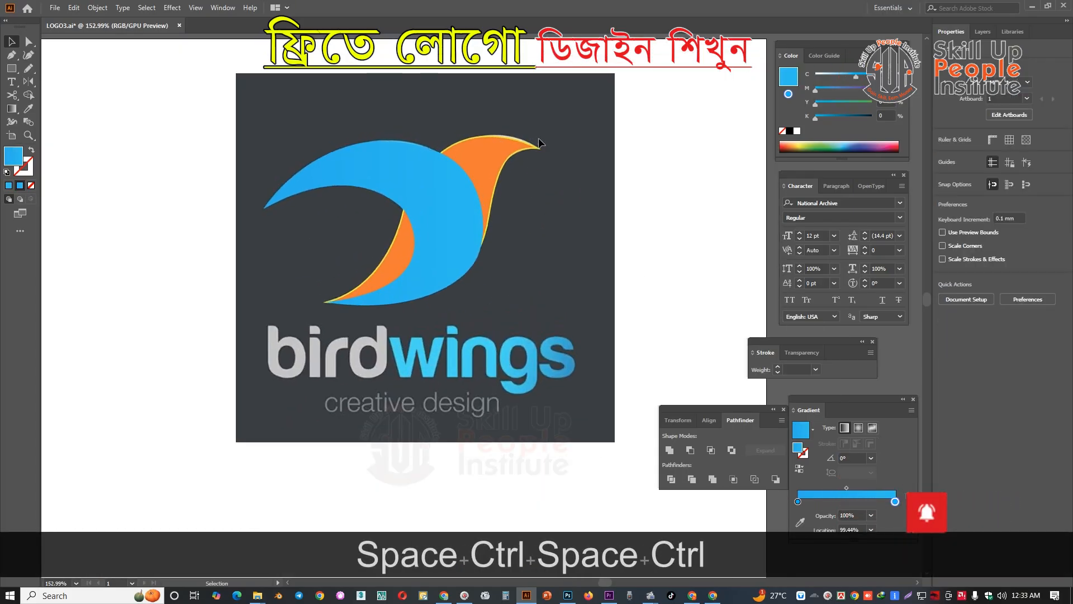
click(508, 165)
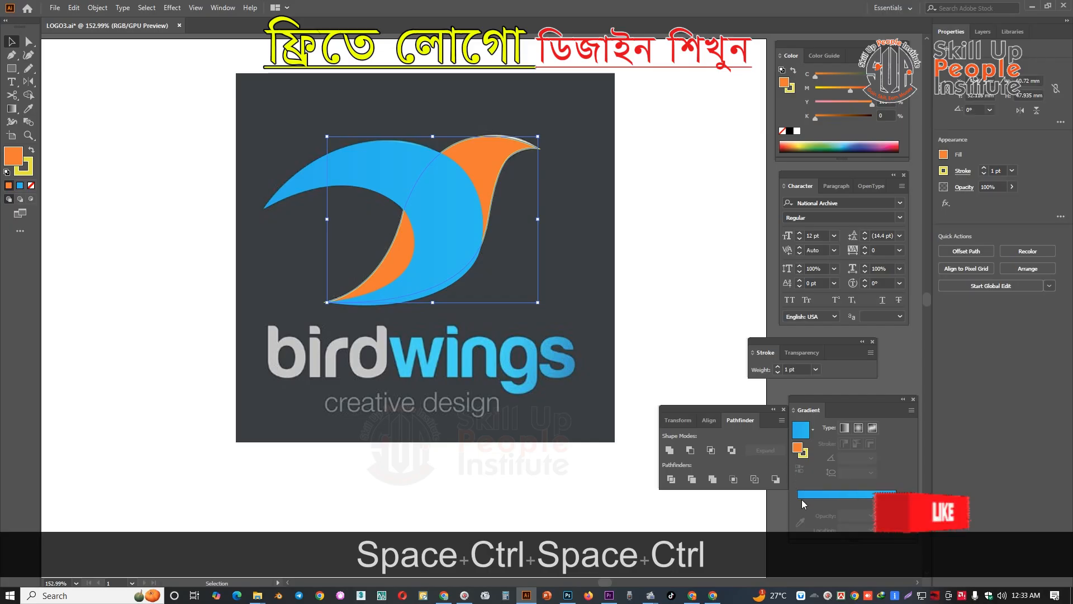
key(i)
click(461, 216)
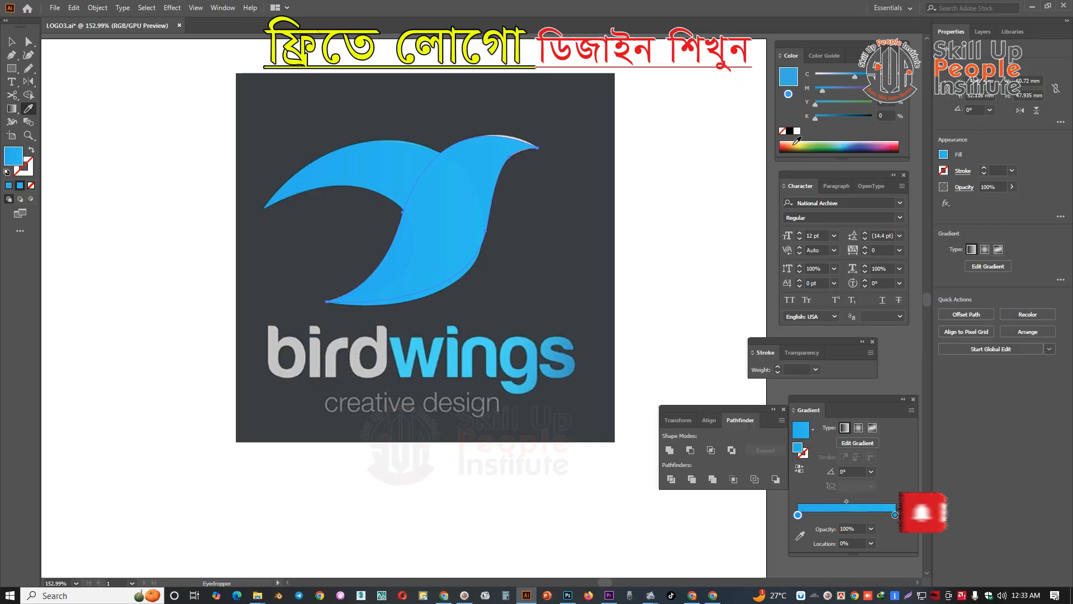
Step: Recolour the second wing's gradient to run from orange at the start stop to lighter yellow-orange at the end stop
click(791, 146)
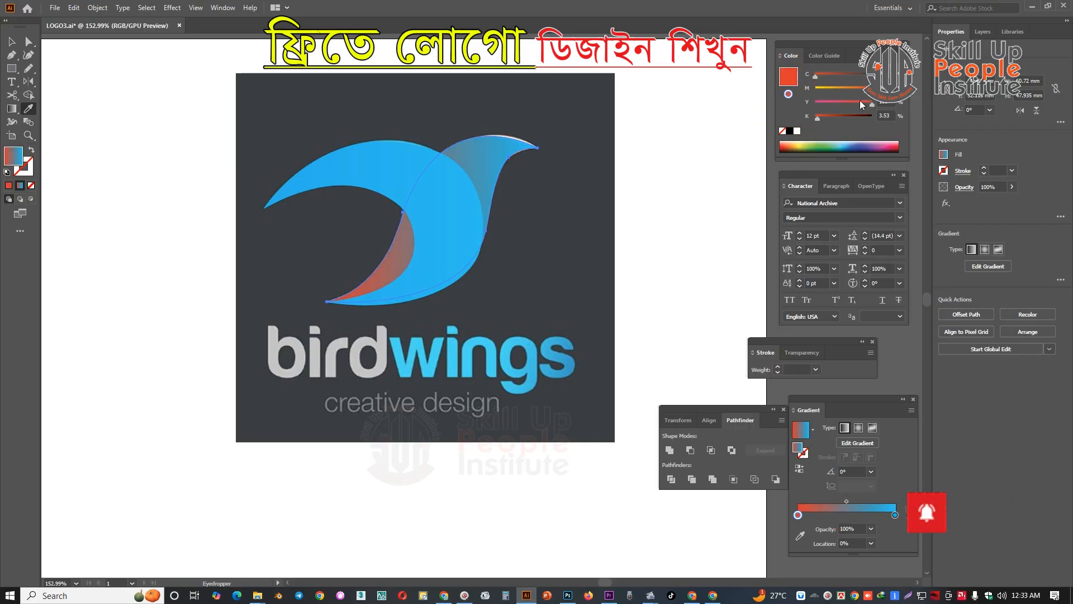
drag(863, 90, 853, 91)
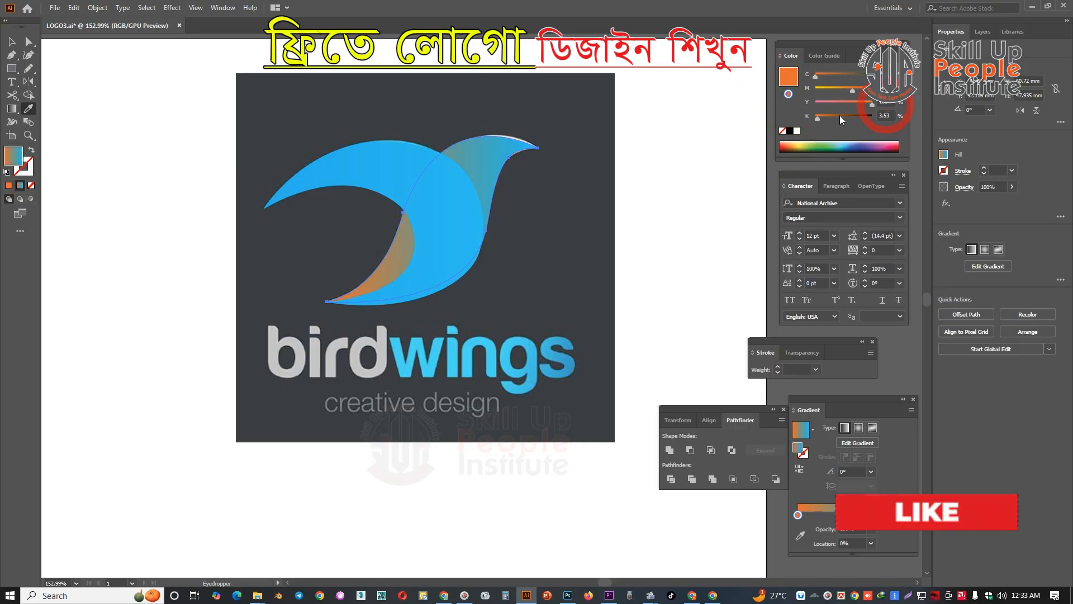
click(908, 514)
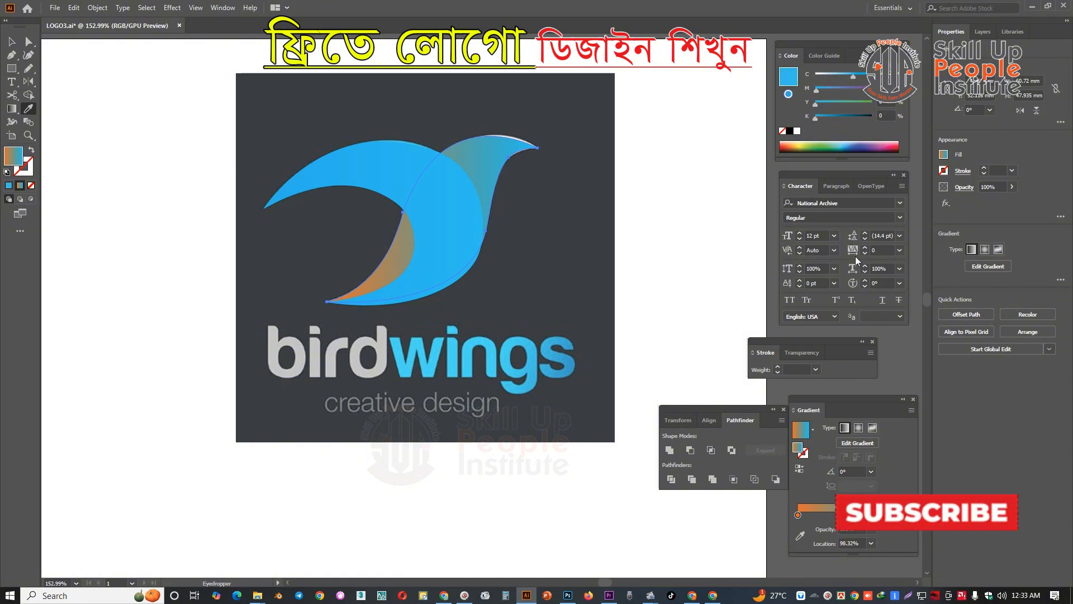
drag(853, 79, 829, 90)
click(834, 88)
click(832, 90)
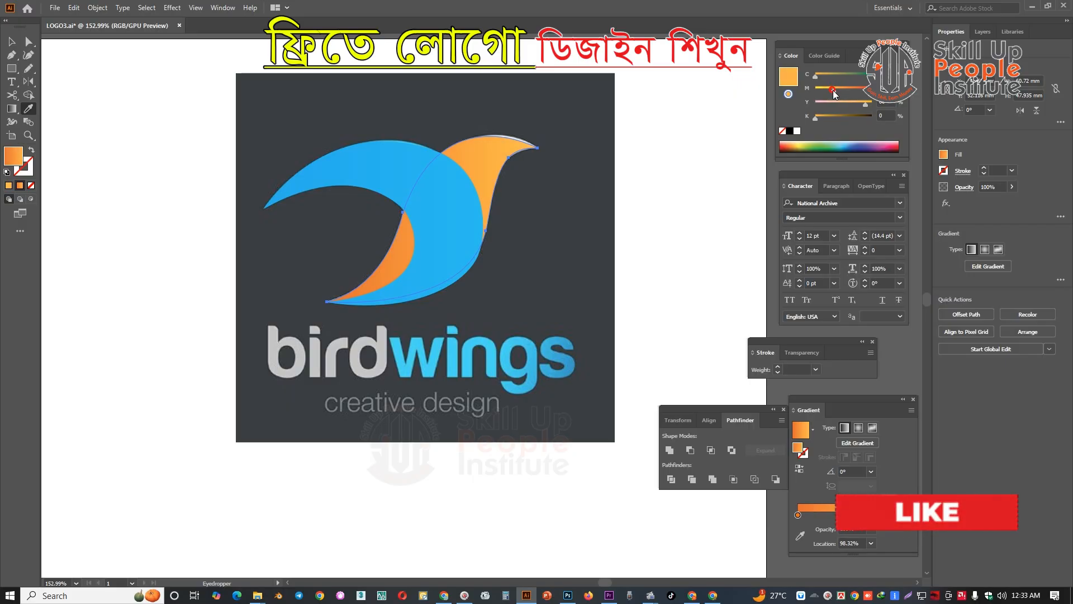
Step: Set the orange wing's gradient angle to -60°, make its end stop yellower, and place an orange stop at 33.8%
click(871, 471)
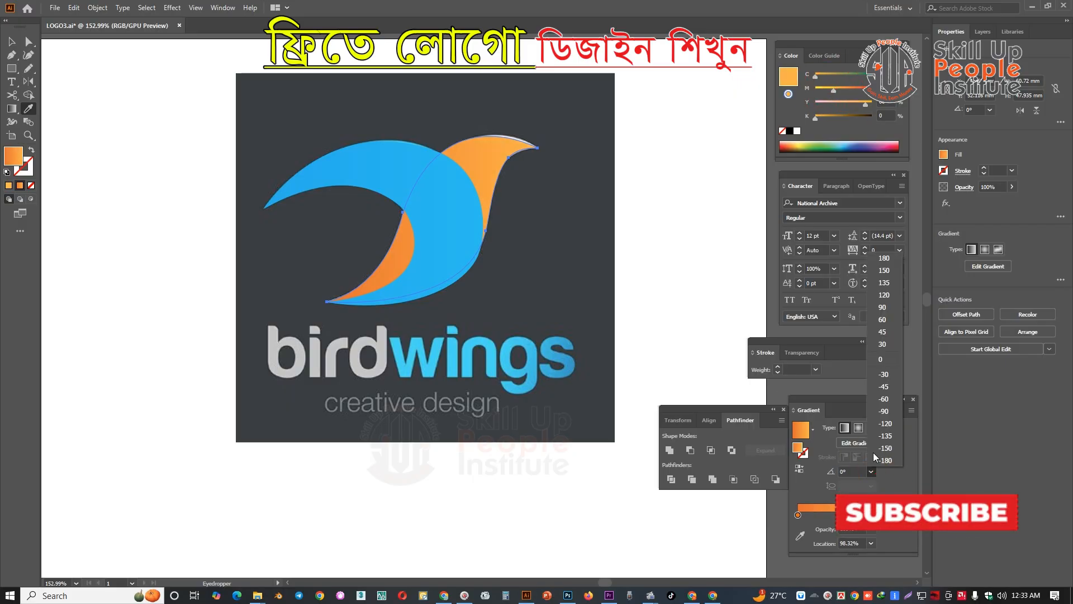
click(883, 399)
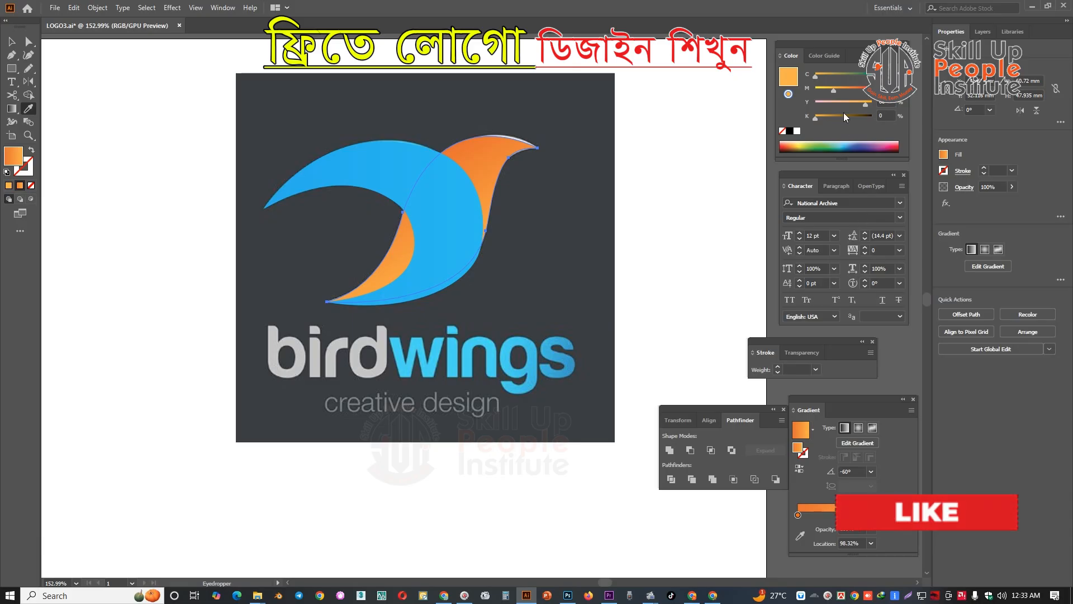
drag(833, 91, 821, 93)
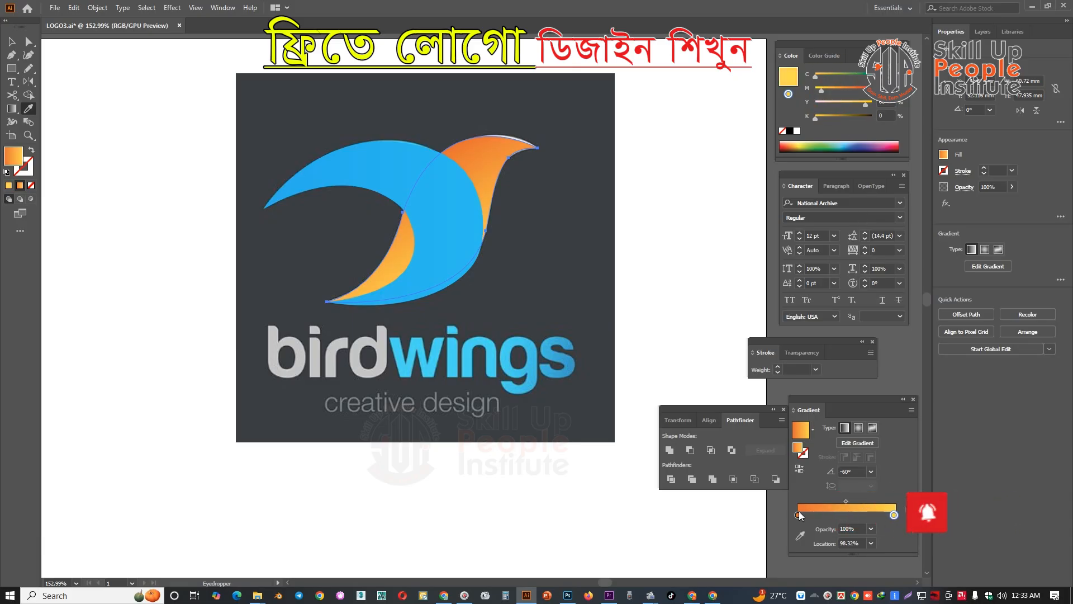
drag(799, 514, 833, 515)
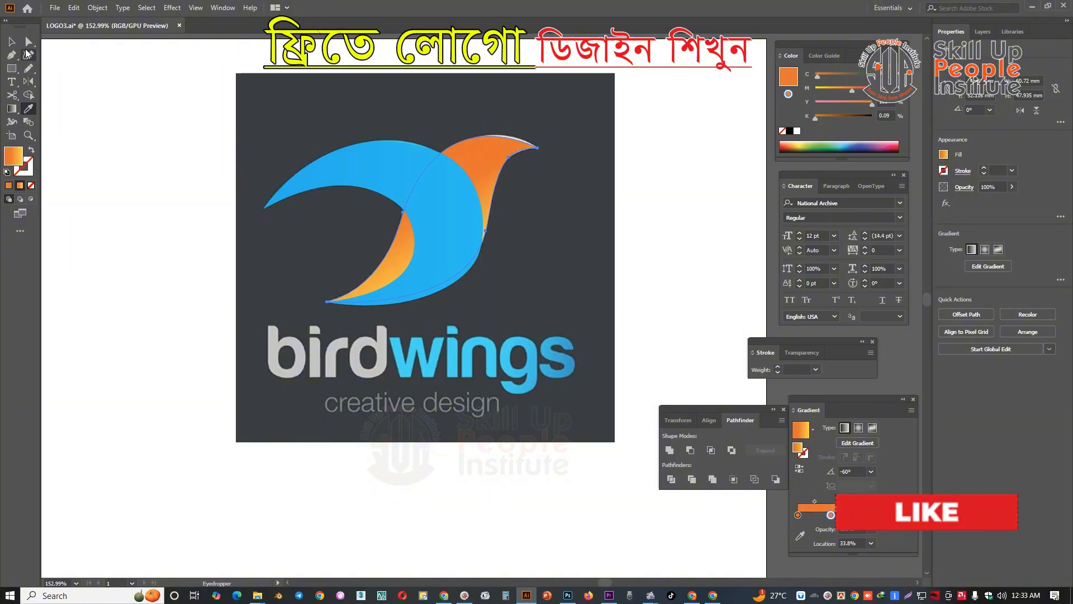
Step: Give the blue wing's gradient a lighter blue stop at 74.86% as its end colour
click(11, 41)
click(383, 162)
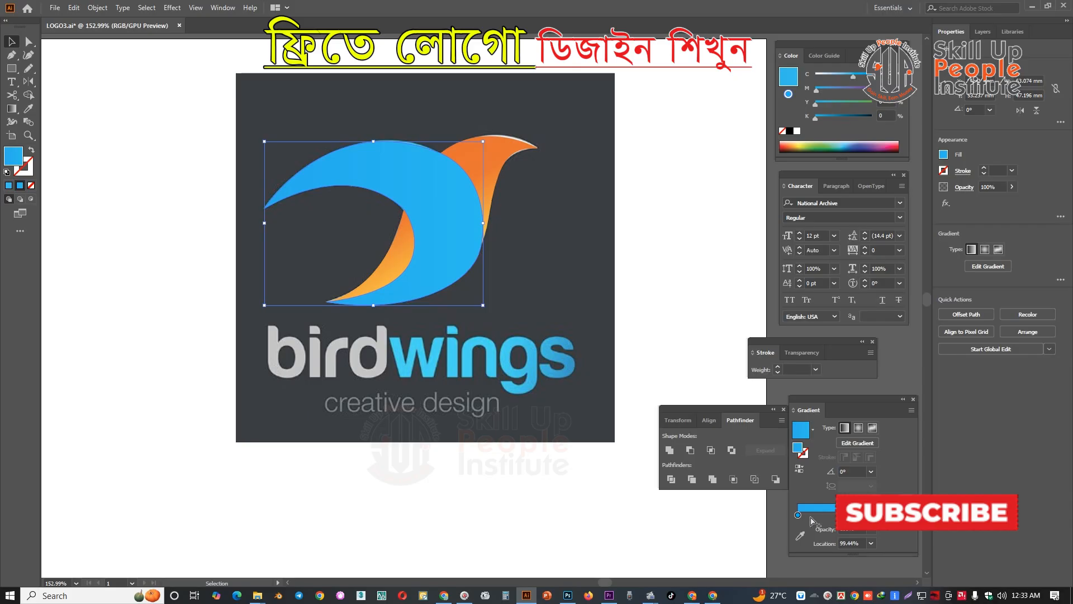
click(798, 514)
click(886, 517)
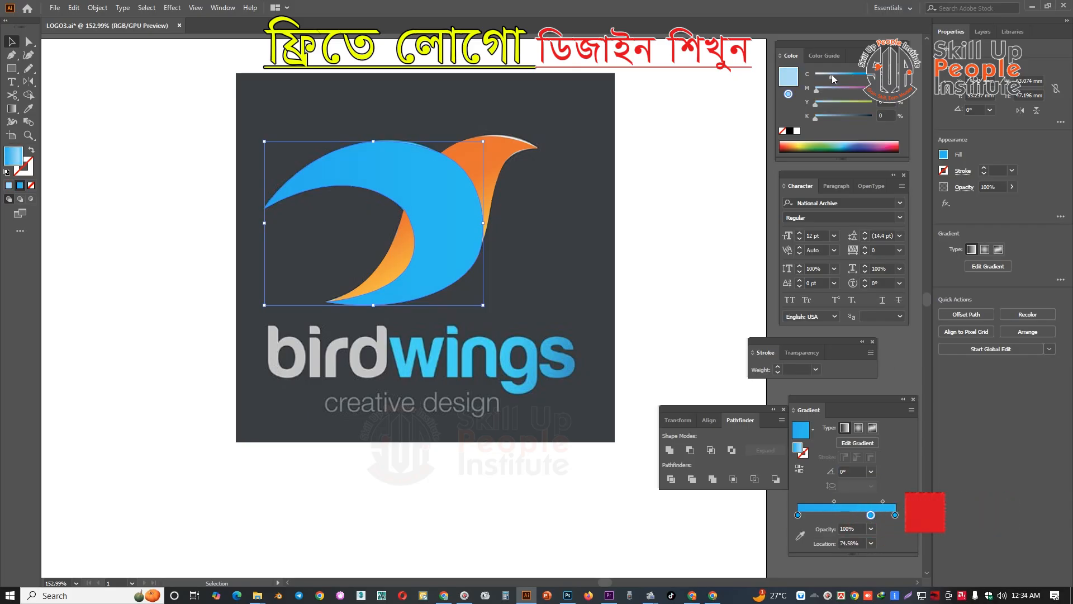
drag(831, 75, 848, 75)
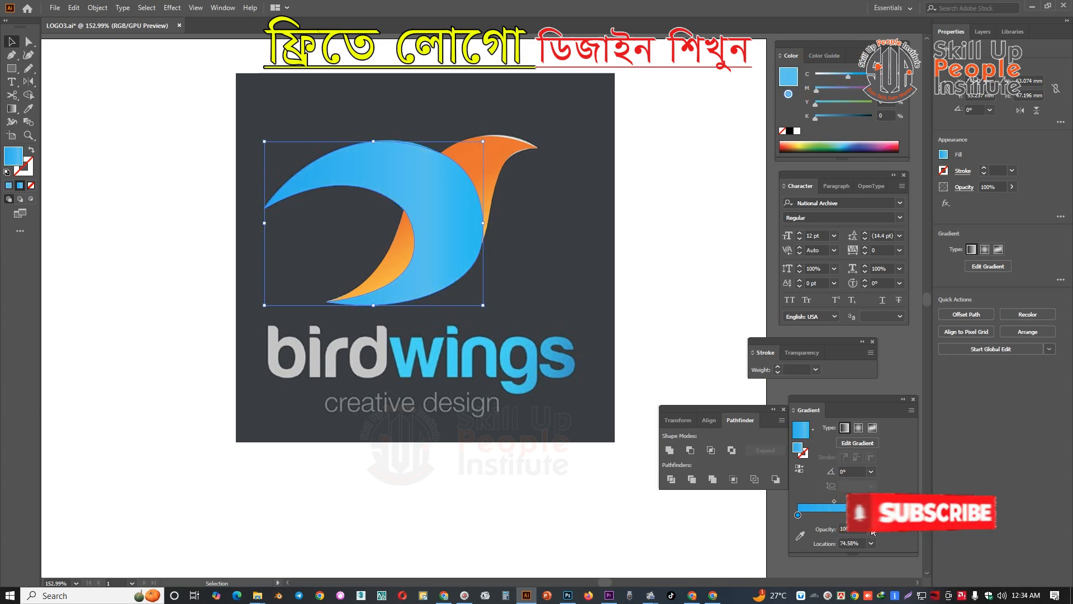
drag(871, 515, 873, 541)
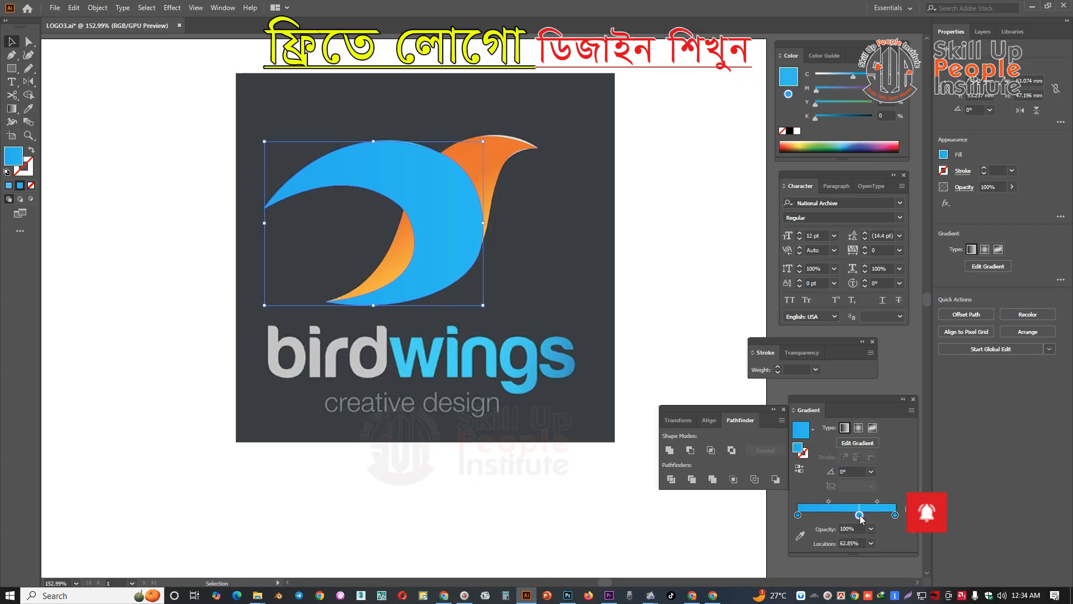
click(871, 515)
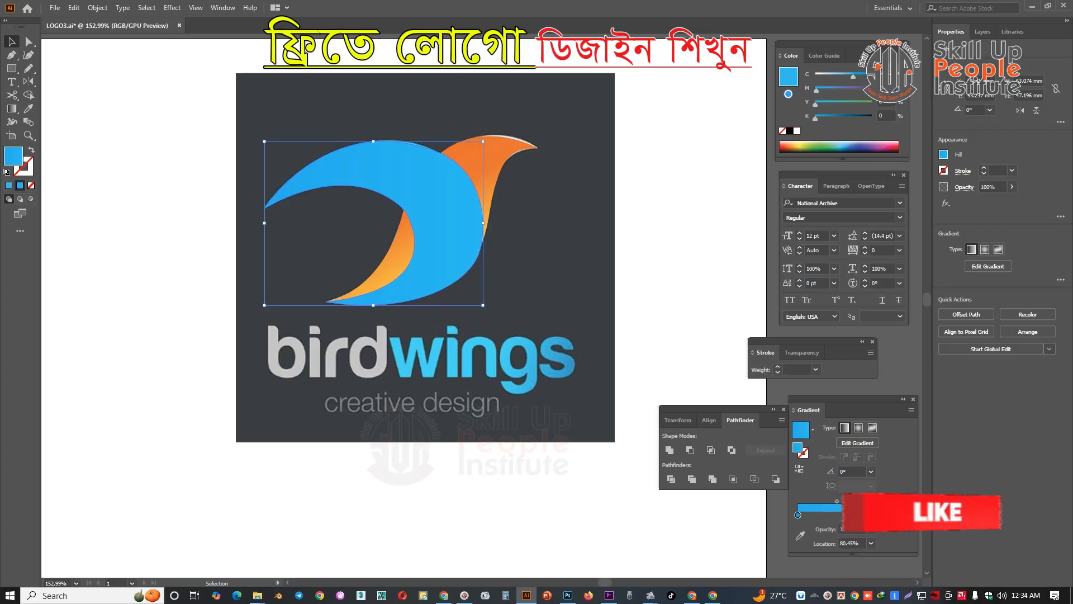
click(845, 77)
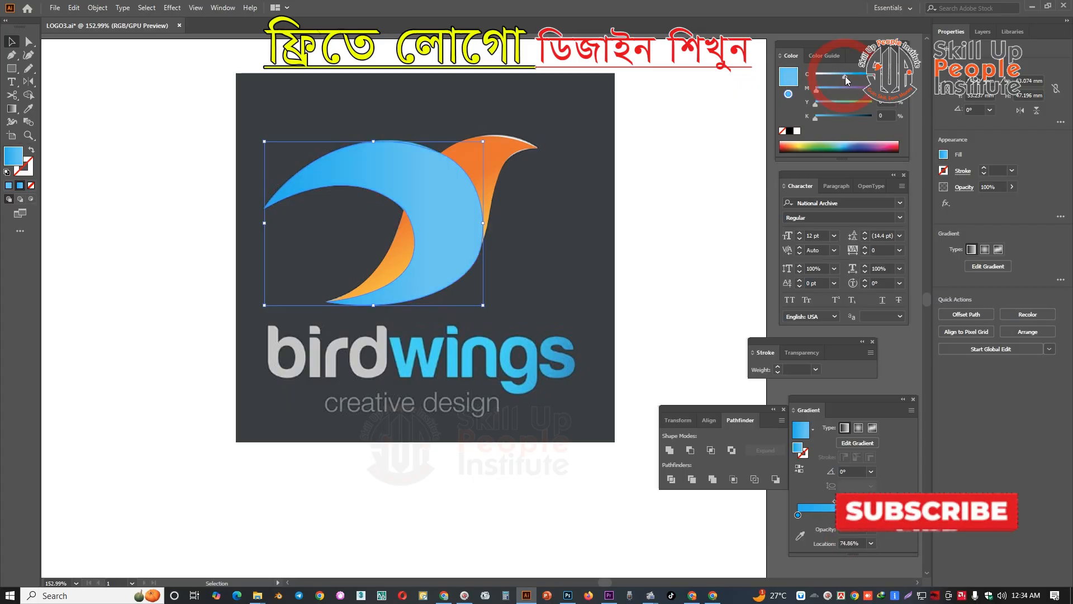
click(849, 76)
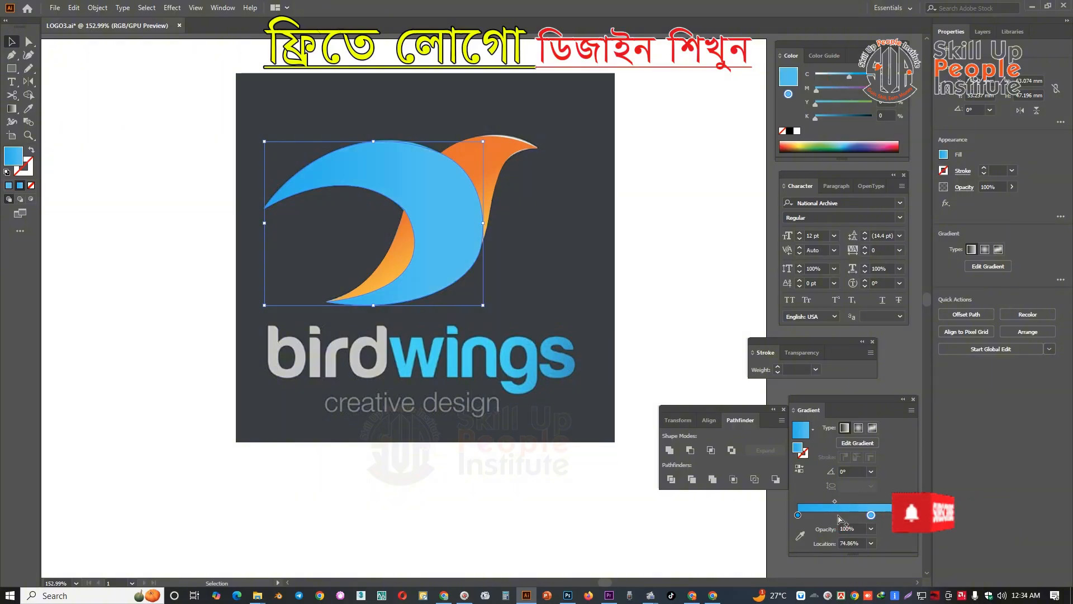
Step: Darken the blue wing's gradient start stop to a deeper blue by raising its cyan and magenta
click(799, 515)
click(863, 75)
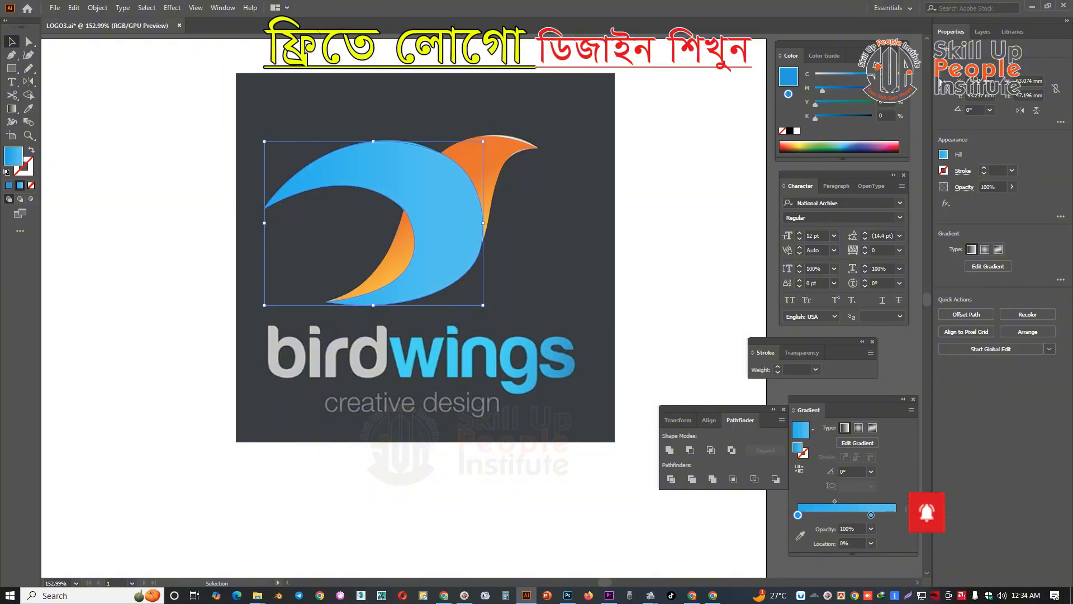
click(830, 87)
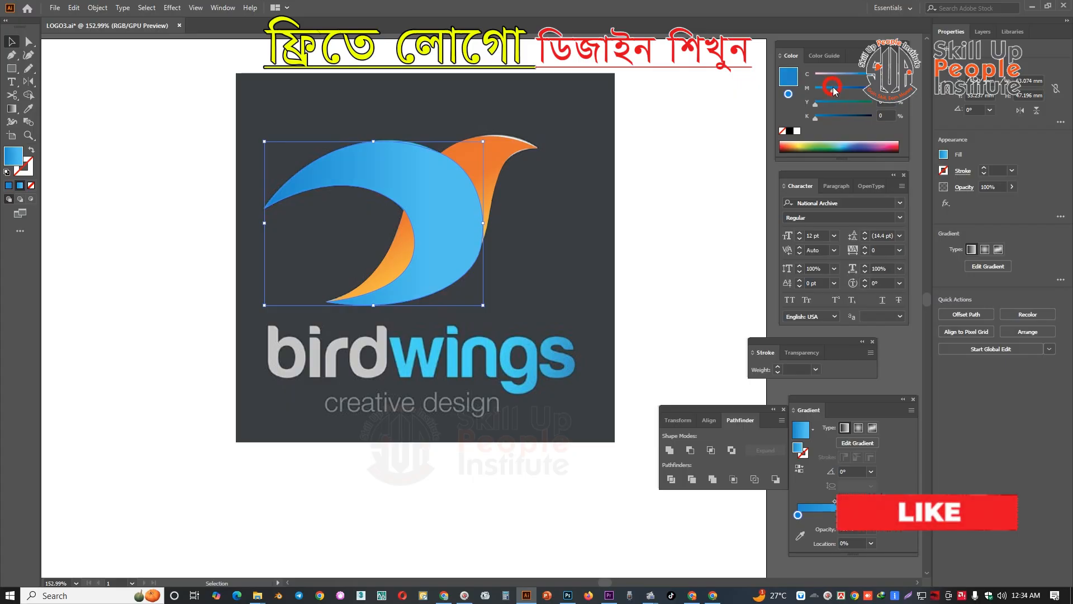
click(839, 87)
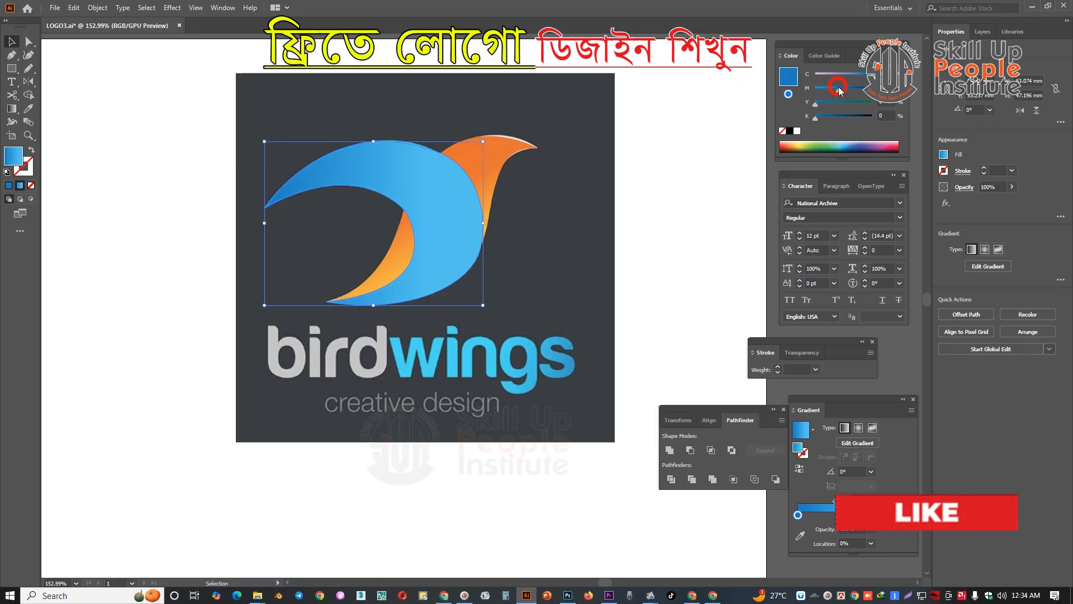
Step: Set the blue wing's gradient angle to -90°
click(871, 471)
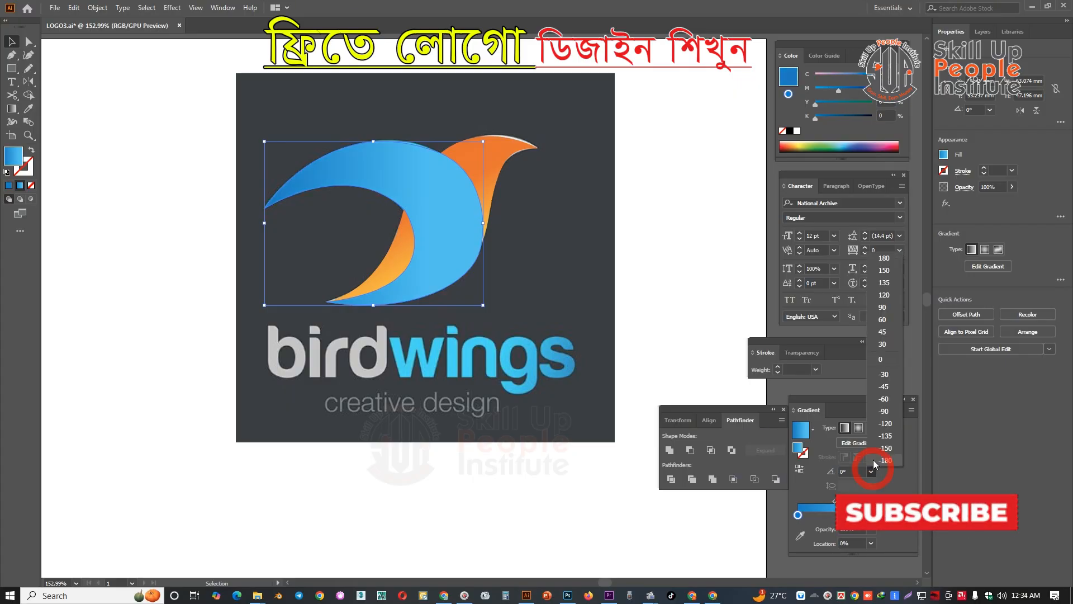
click(886, 414)
click(646, 300)
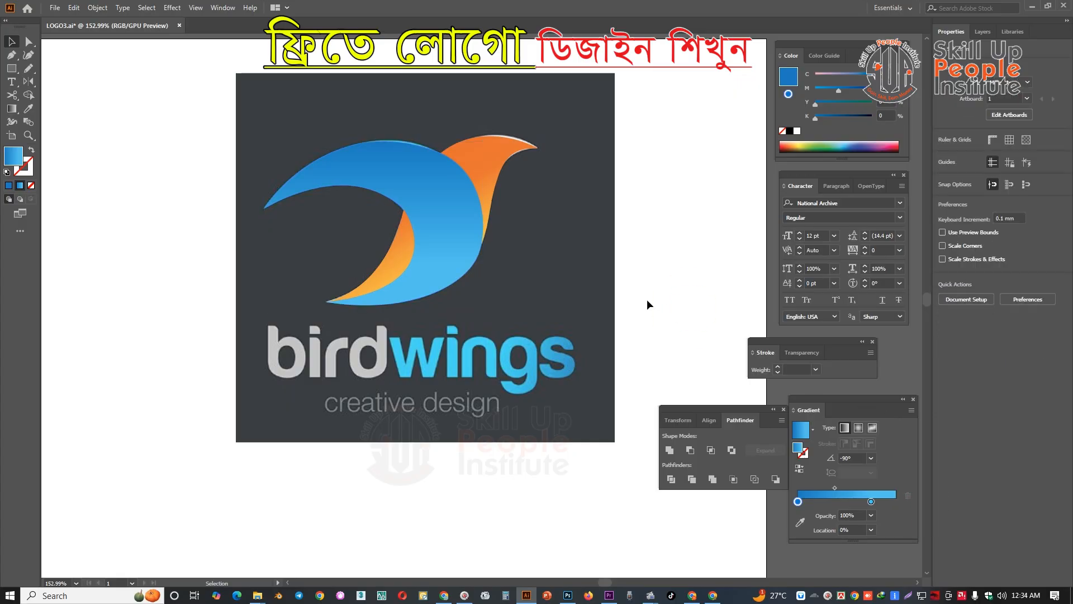
Step: Change the blue wing's gradient angle to 90° so the lighter blue is at its upper edge
key(ctrl+space)
drag(551, 216, 518, 210)
click(486, 213)
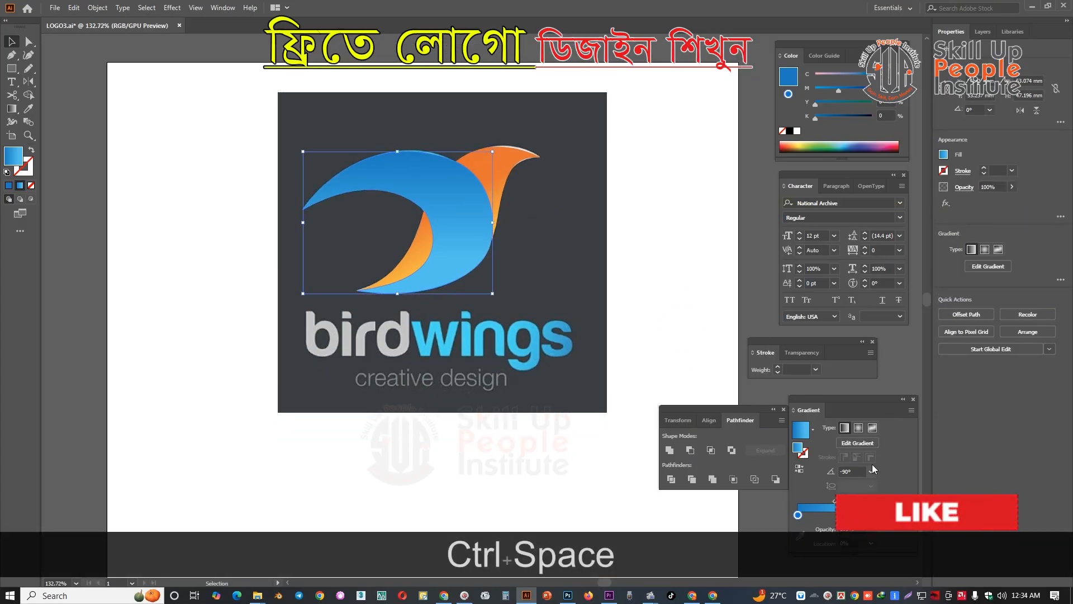
click(871, 470)
click(882, 307)
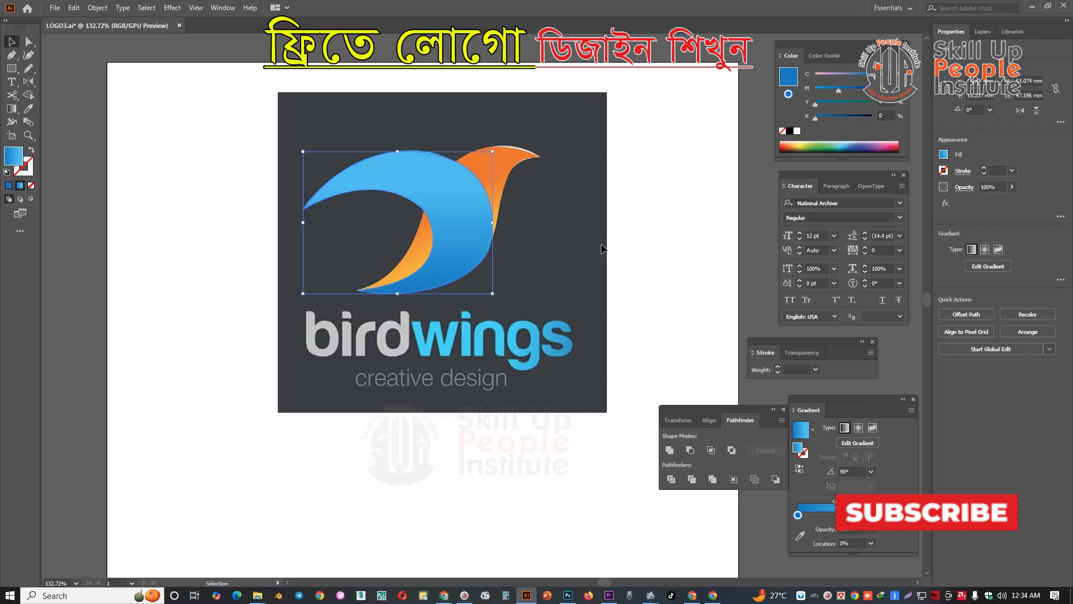
click(673, 233)
Step: Move both traced wings together straight down, off the reference image, onto the blank artboard area just below it
key(space)
drag(566, 214, 571, 191)
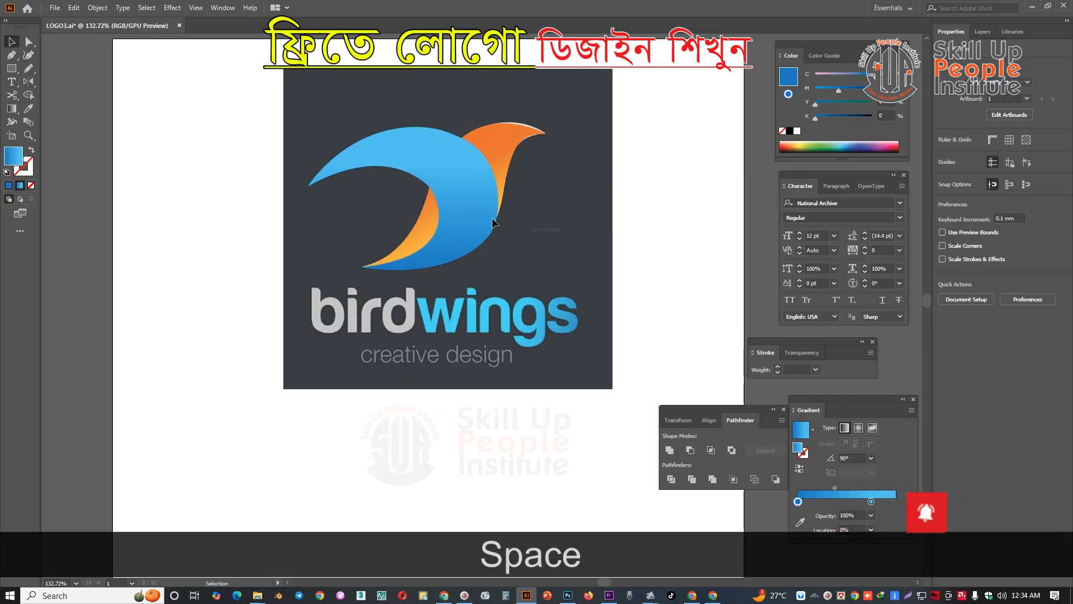
key(ctrl+space)
drag(492, 222, 478, 156)
drag(427, 130, 447, 351)
click(540, 345)
key(space)
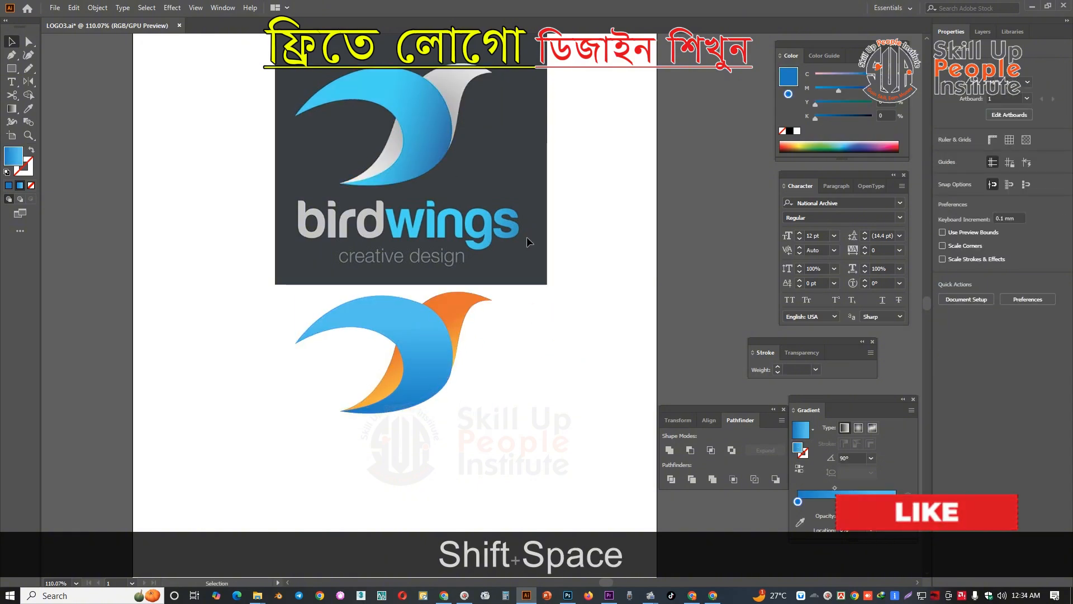
key(ctrl+space)
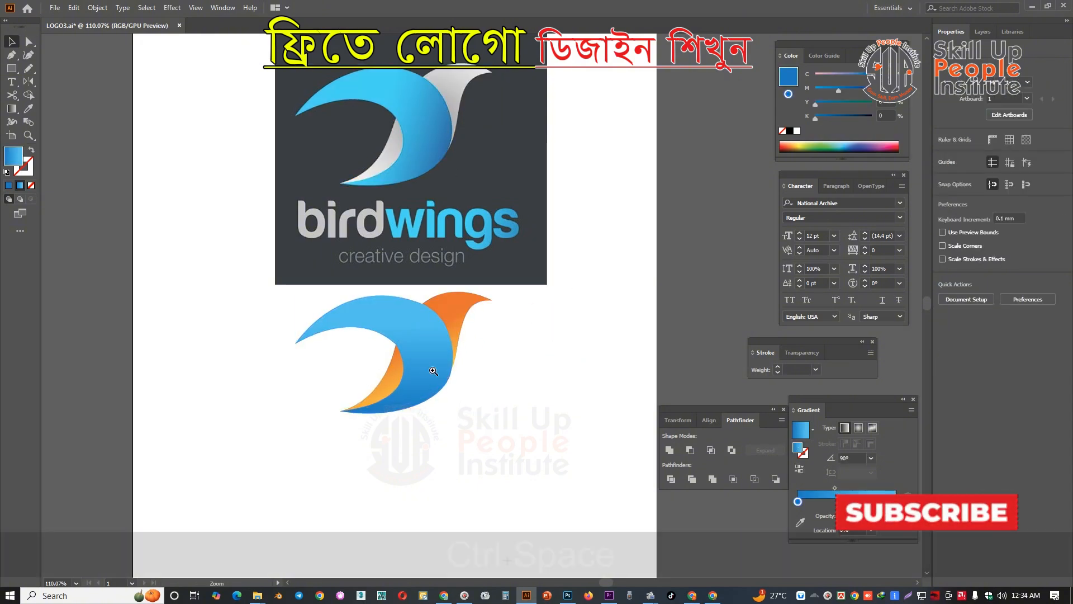
drag(434, 370, 458, 352)
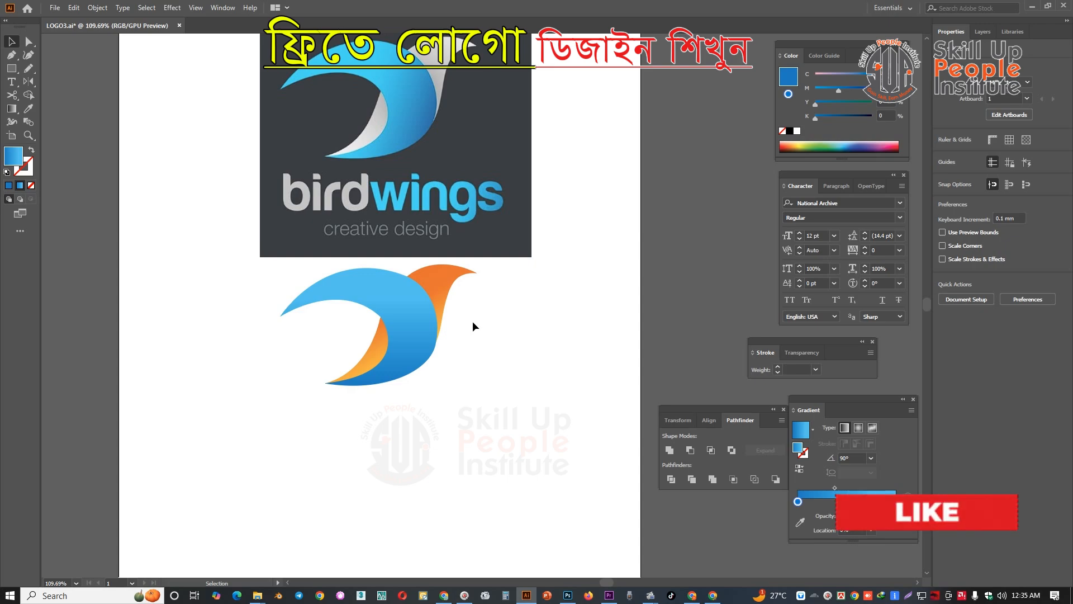
key(space)
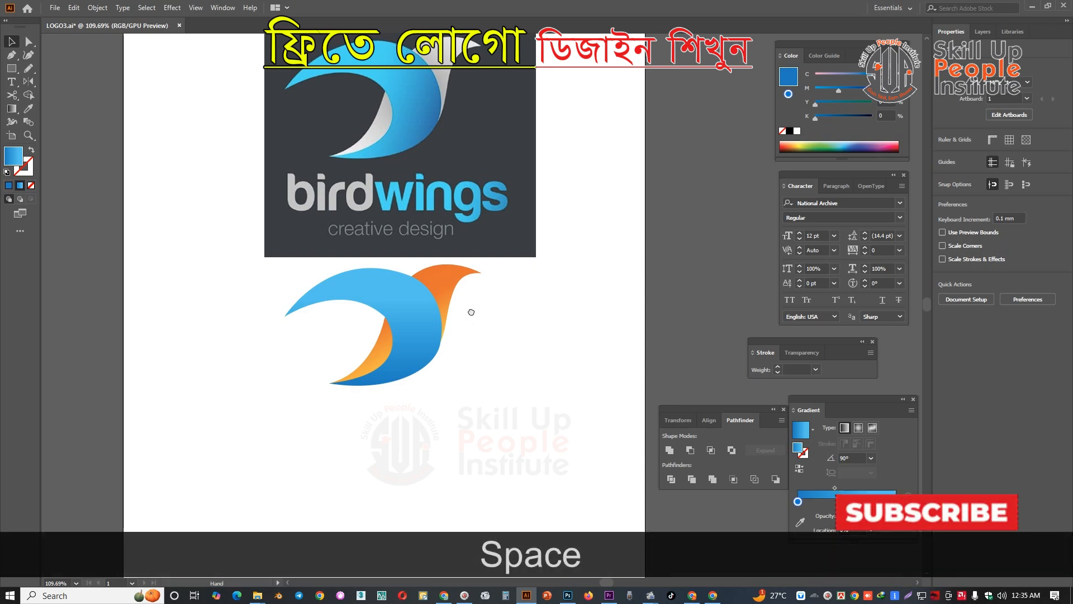
drag(473, 317, 458, 304)
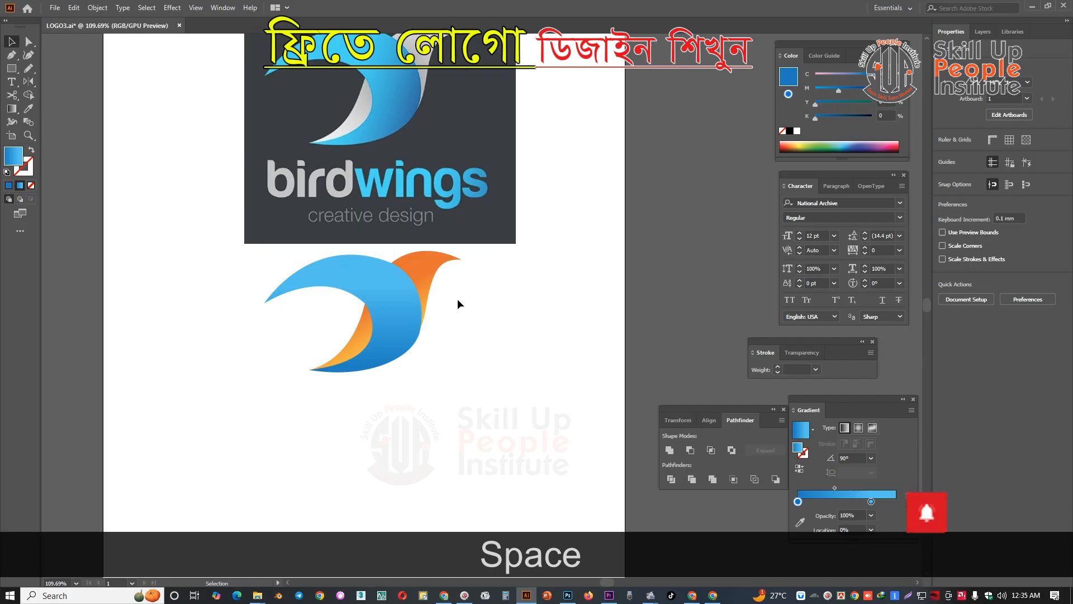